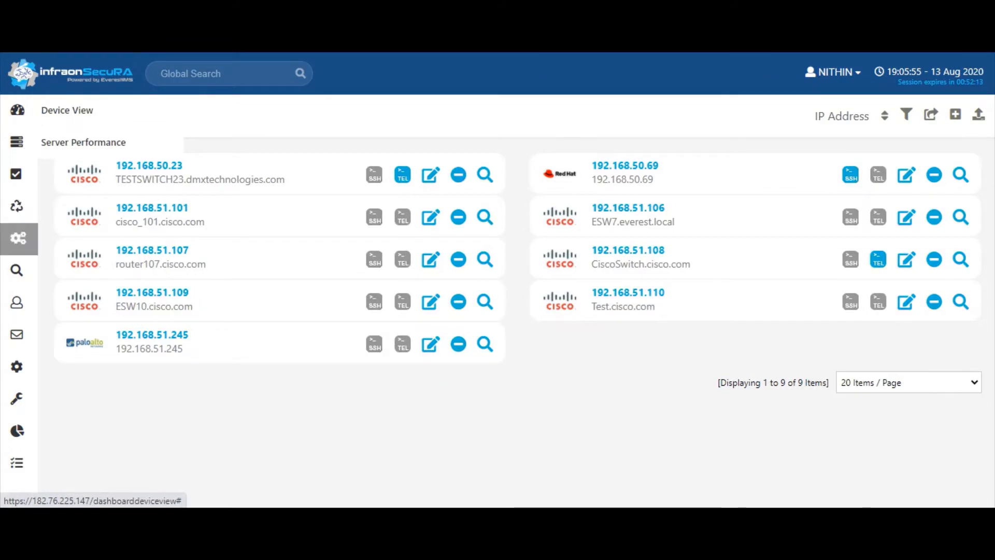
Open Configuration Templates from the recycle-icon flyout in the sidebar
click(16, 207)
click(94, 206)
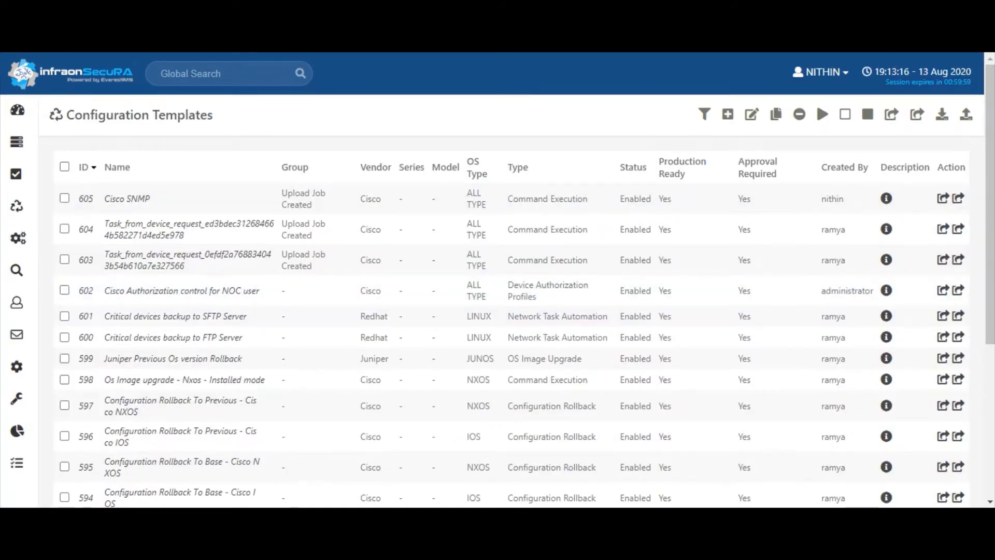
Add a new configuration template of type Network Diagnosis
click(728, 114)
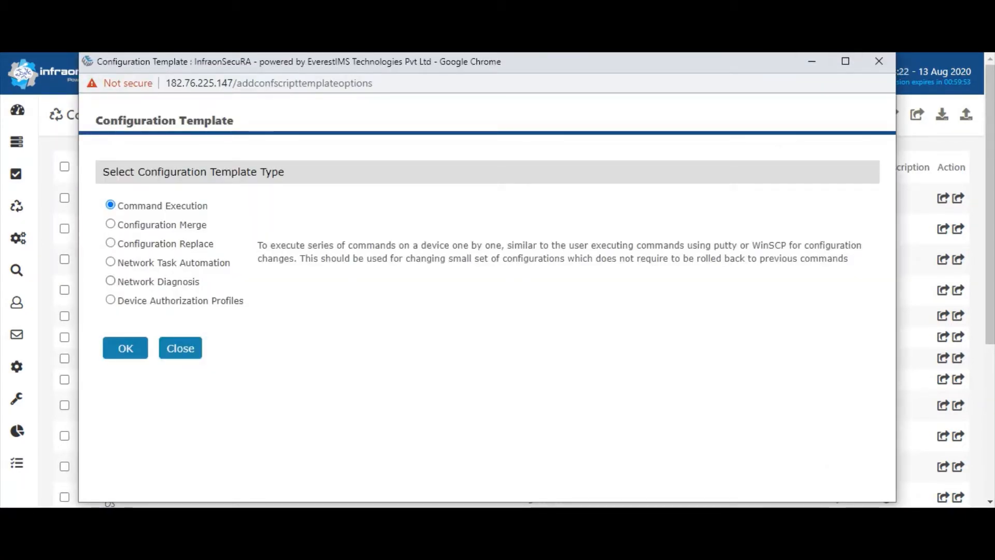
click(110, 281)
drag(118, 281, 200, 281)
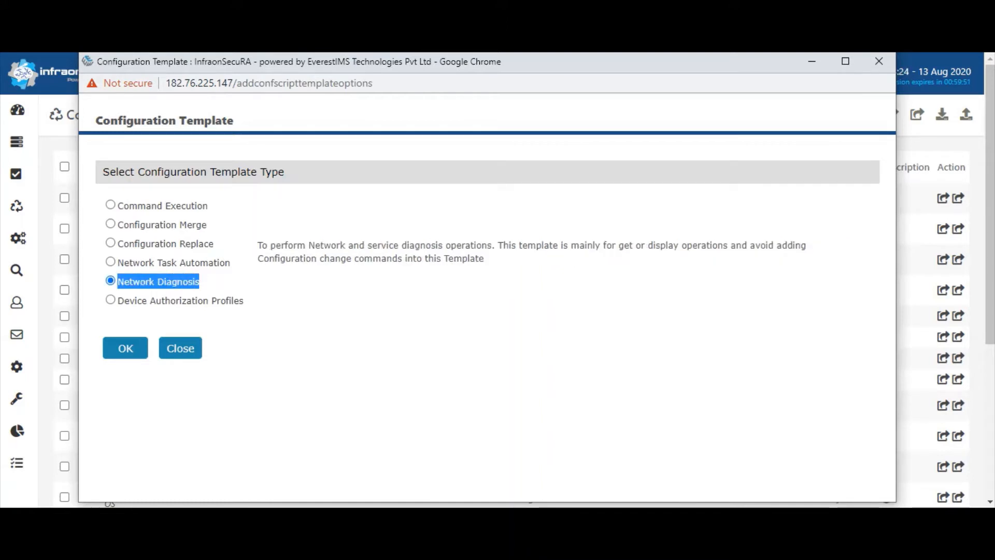
click(125, 349)
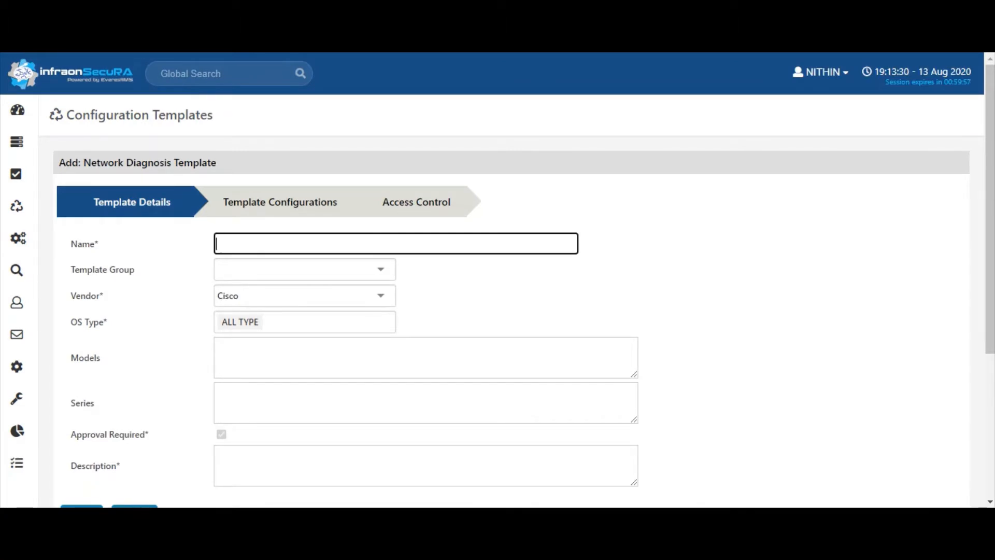
Enter 'CIsco SHow version' as the template name and paste it into Description
text(CIsco SHow vers)
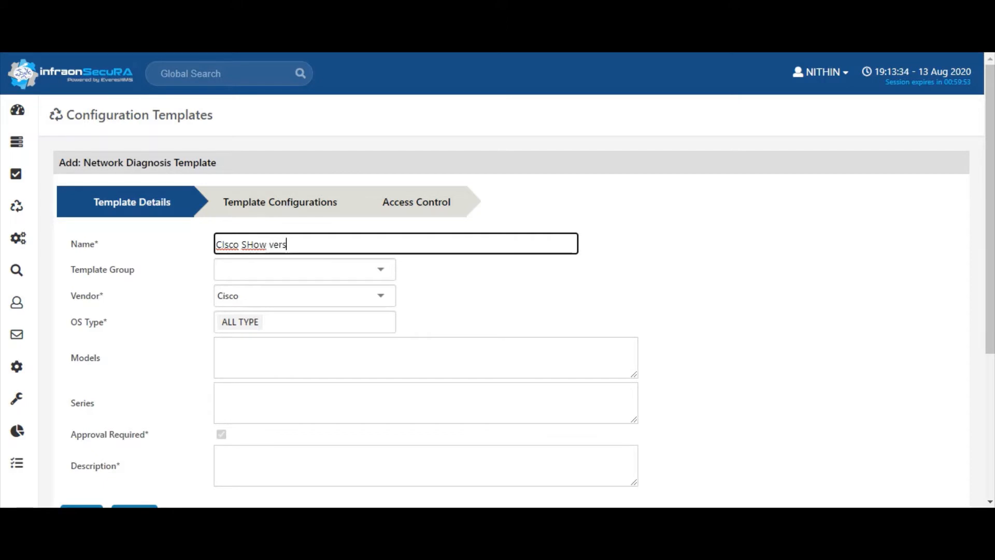
text(ion)
key(ctrl+a)
key(ctrl+c)
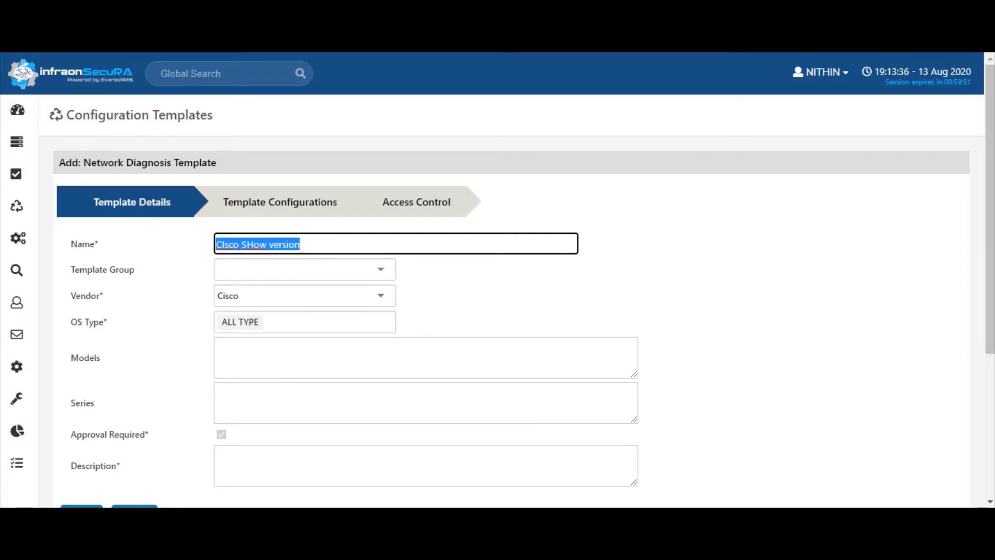
click(381, 295)
click(381, 296)
drag(990, 208, 990, 352)
click(425, 241)
key(ctrl+v)
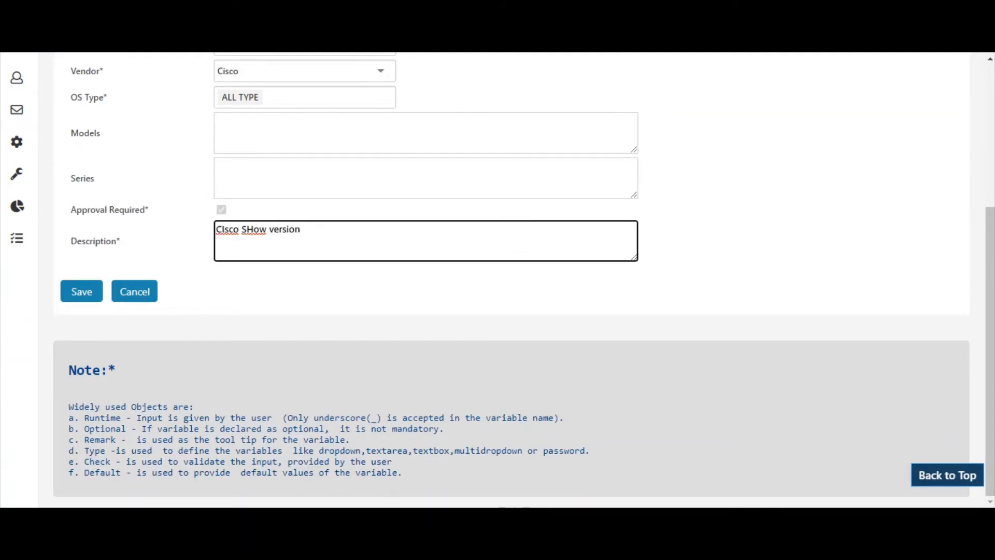
drag(990, 351, 990, 210)
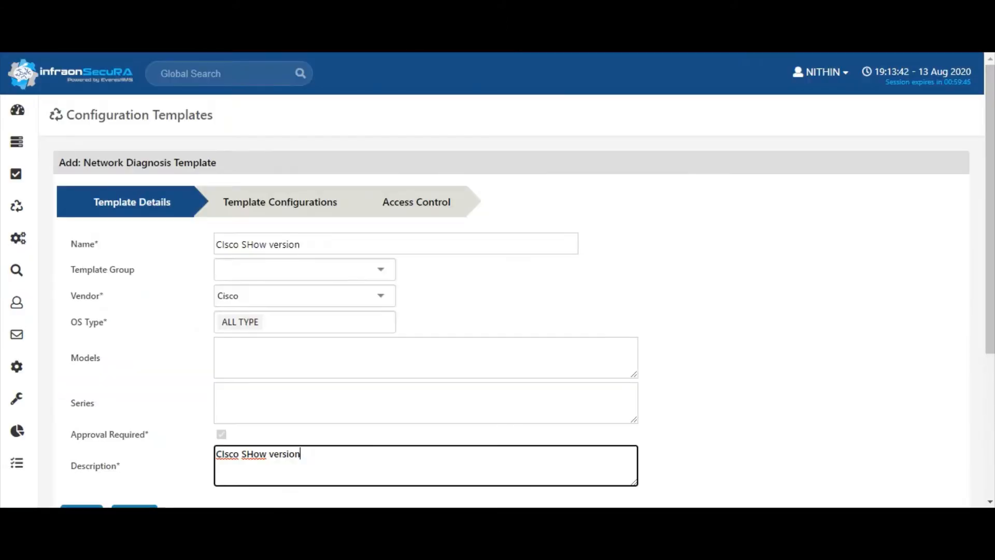
click(280, 202)
Write a <command> tag pair with prompt="#" in the Commands to Diagnosis box
click(321, 316)
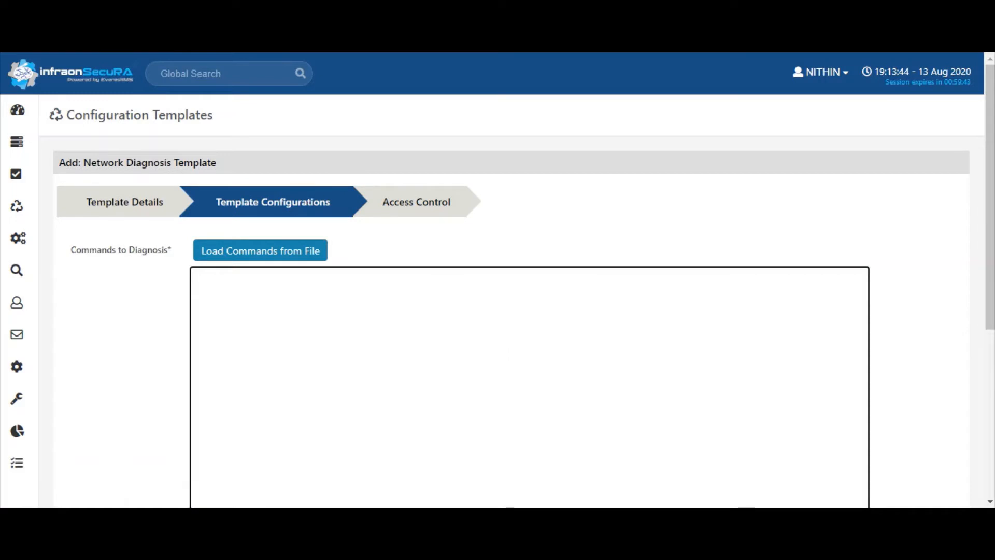
text(<c>)
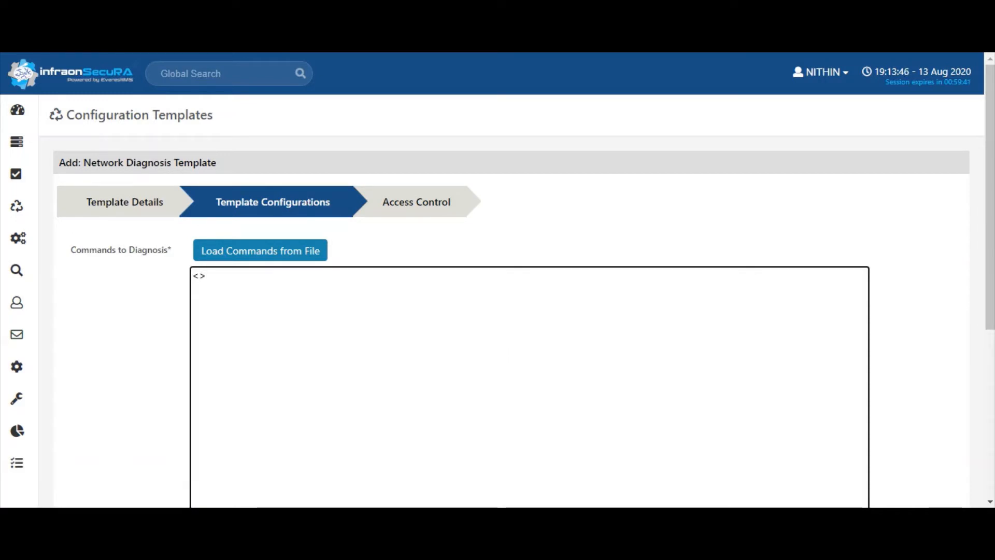
text(ommand)
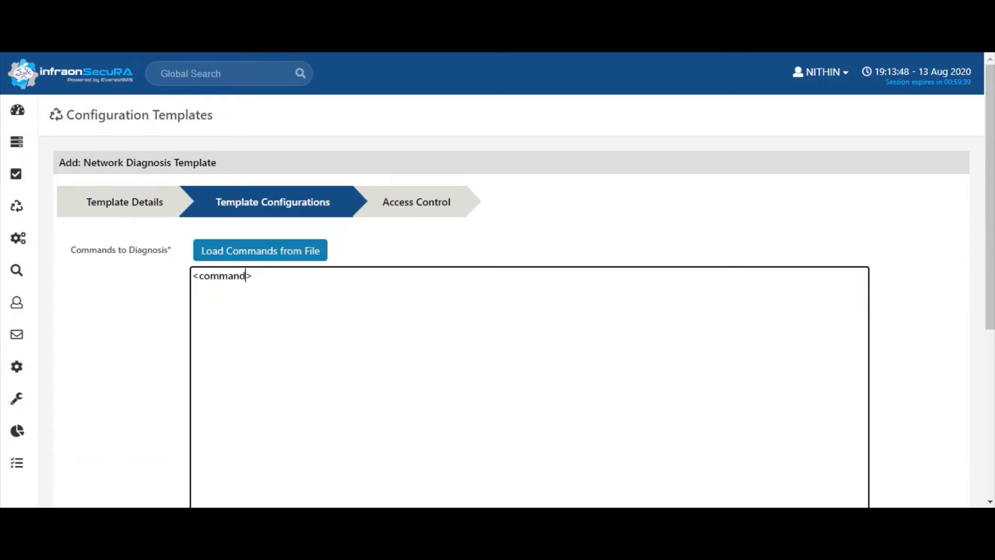
text(<>)
key(Left)
text(/command)
key(Left)
key(Left)
key(shift+Left)
key(shift+Left)
key(shift+Left)
key(shift+Left)
key(shift+Left)
key(shift+Left)
key(shift+Left)
key(shift+Left)
key(shift+Left)
key(shift+Left)
key(shift+Left)
key(shift+Left)
key(shift+Left)
key(shift+Left)
key(shift+Left)
key(shift+Left)
key(shift+Left)
key(shift+Left)
key(shift+Left)
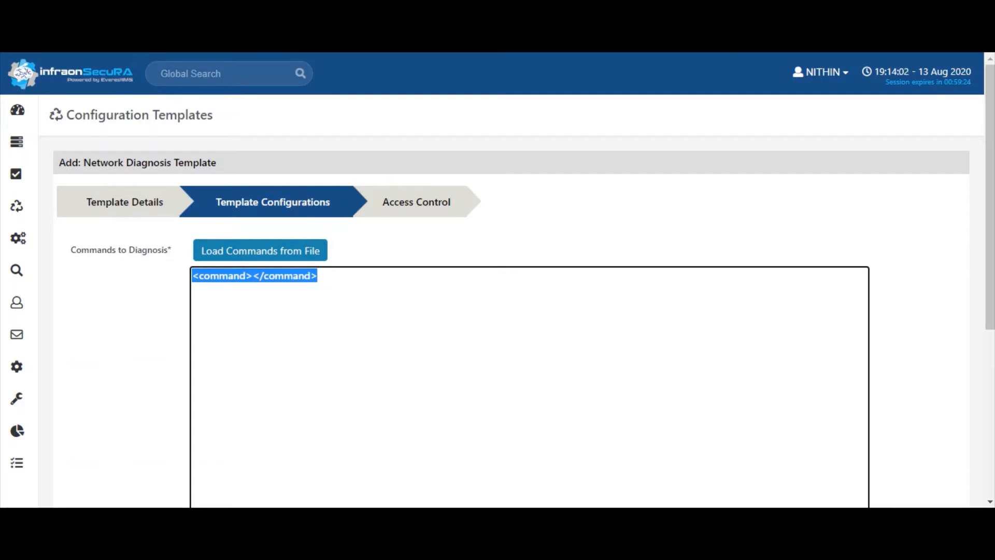
click(246, 275)
key(Right)
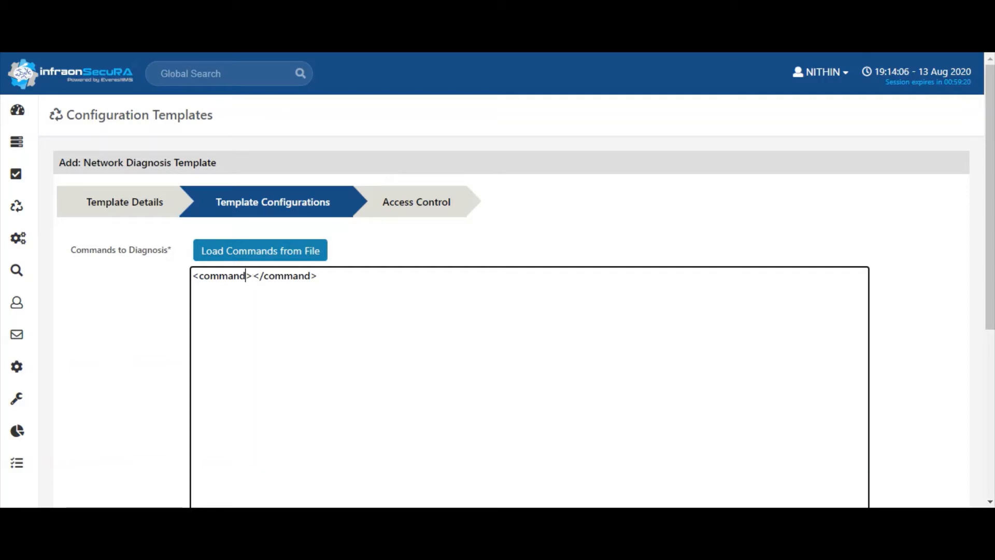
text(prompt)
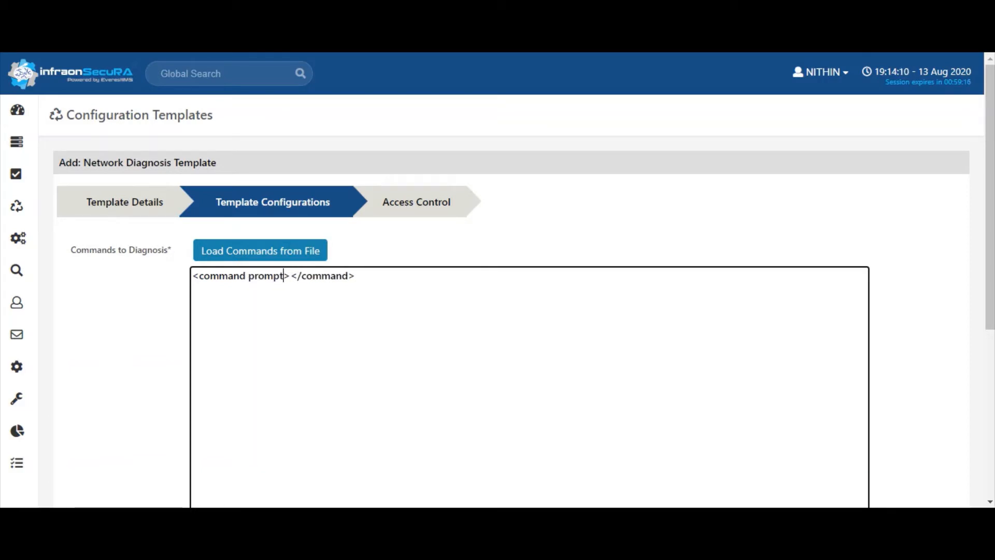
text(=)
text("$)
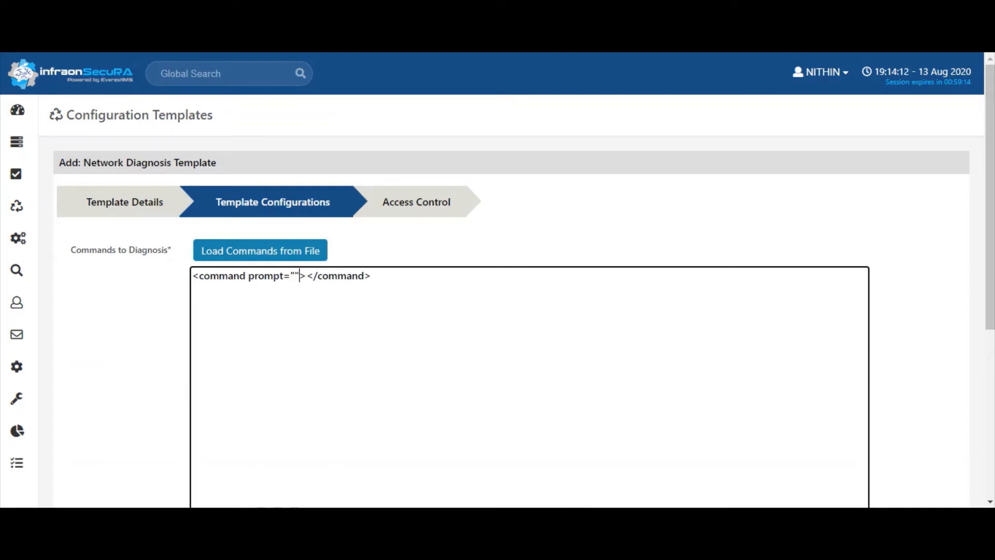
key(BackSpace)
text(#)
key(Right)
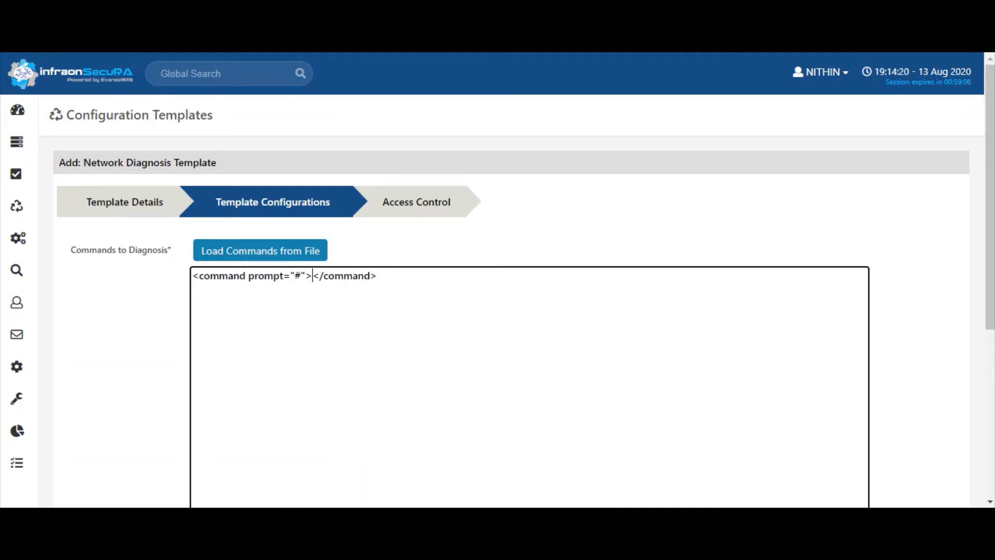
Add timeout="60" and the body 'terminal length 0' to the first command
text(term)
text(inal)
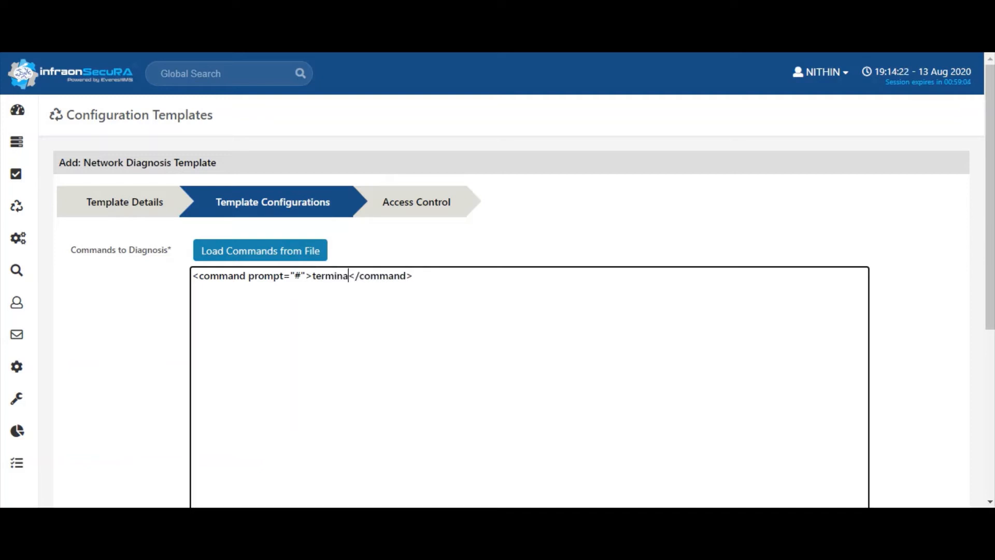
key(BackSpace)
key(BackSpace)
key(BackSpace)
key(BackSpace)
key(BackSpace)
key(BackSpace)
key(BackSpace)
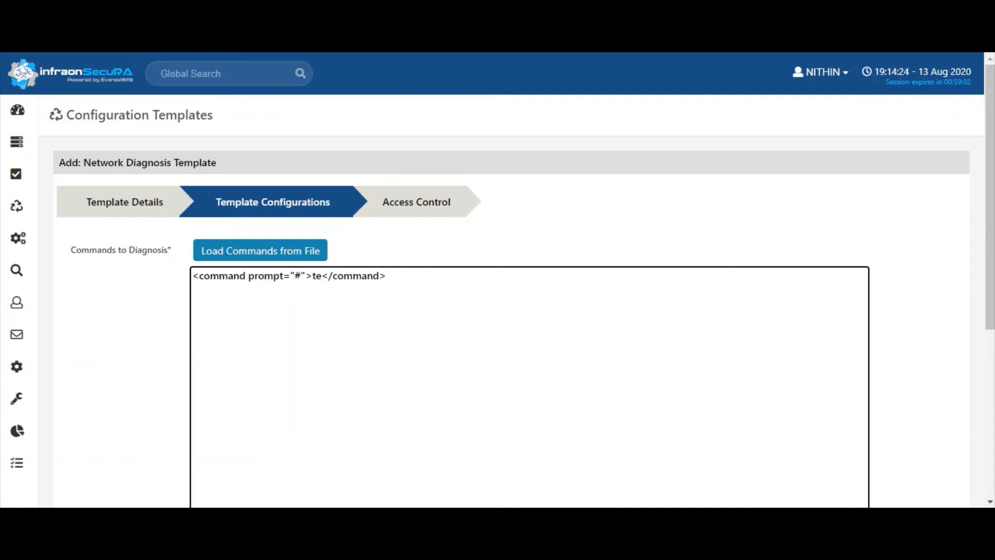
key(BackSpace)
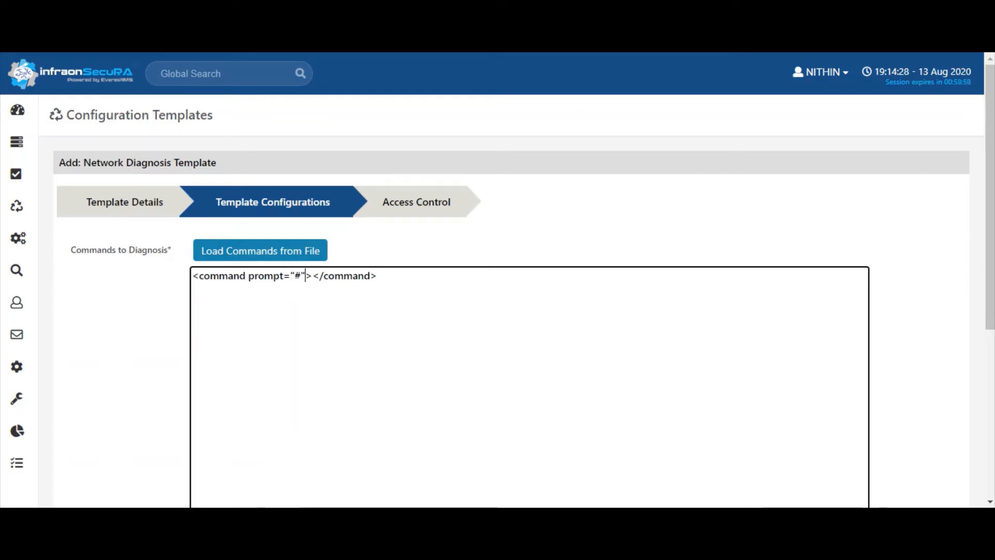
key(Left)
text(timeout)
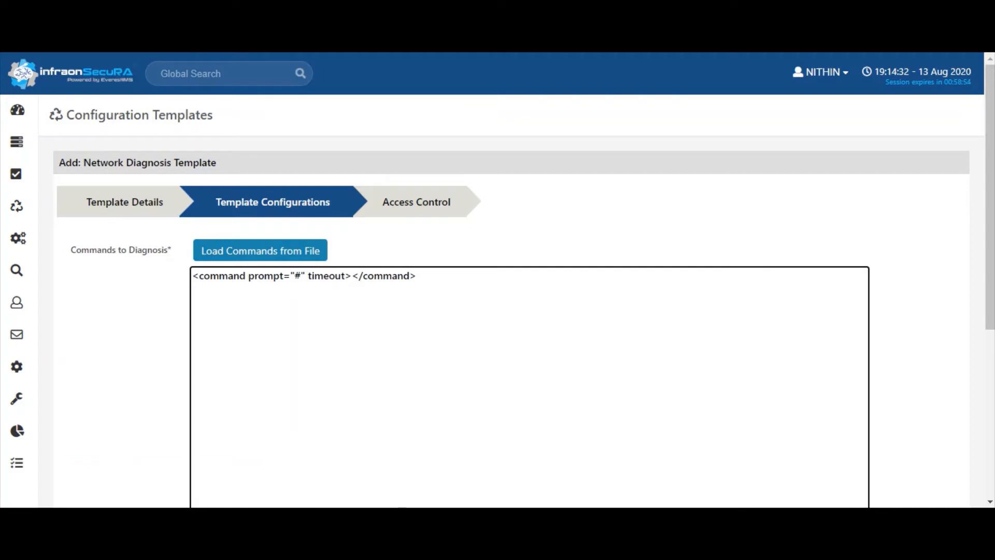
text(="")
key(Left)
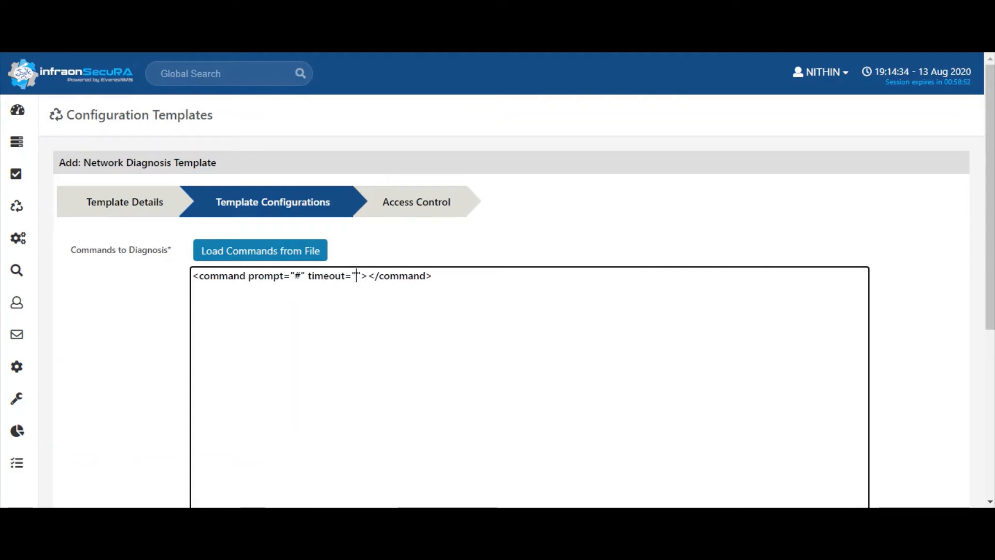
text(60)
key(Right)
key(Right)
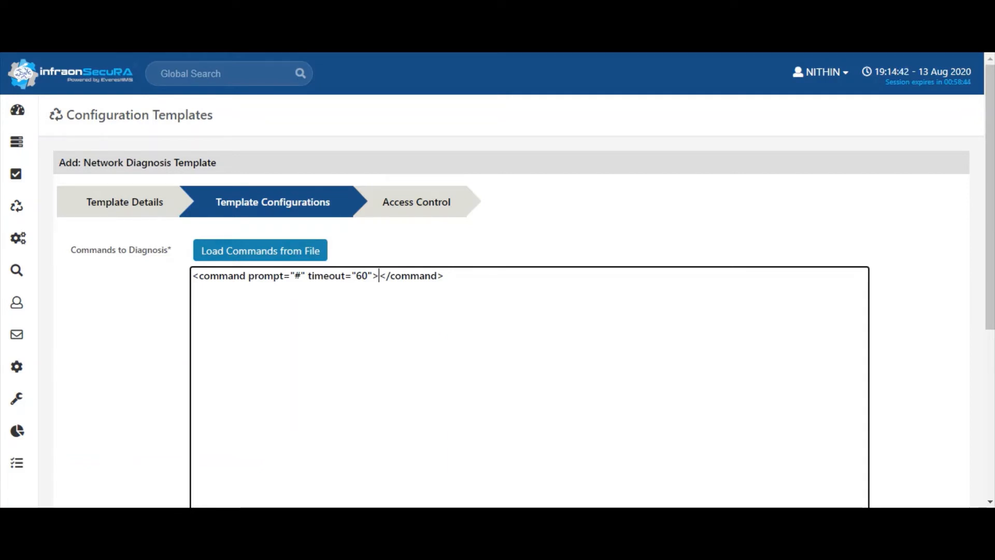
text(ter)
text(minal lengt)
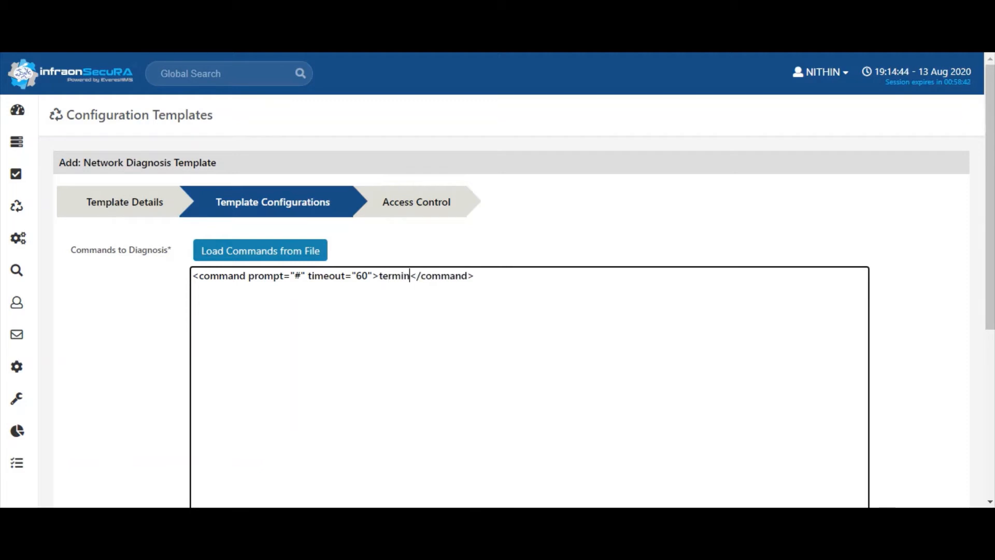
text(h 0)
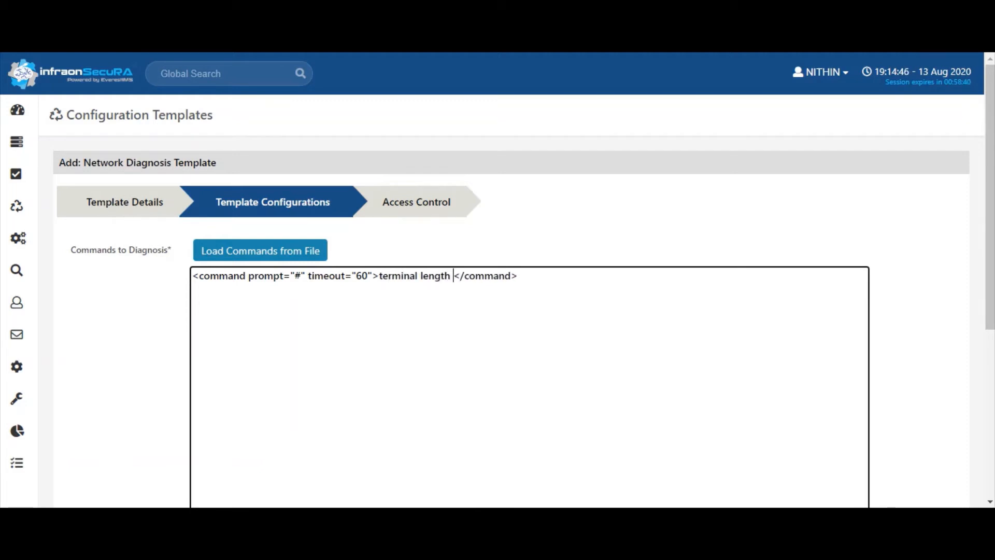
drag(524, 276, 192, 276)
key(ctrl+c)
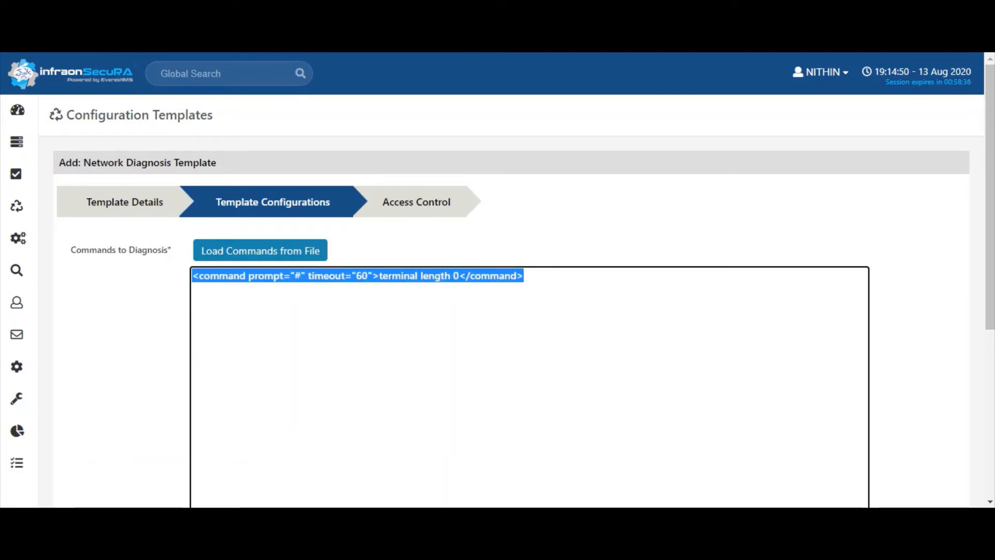
Duplicate the command onto line 2 and change its body to 'show version'
click(524, 276)
key(Return)
key(ctrl+v)
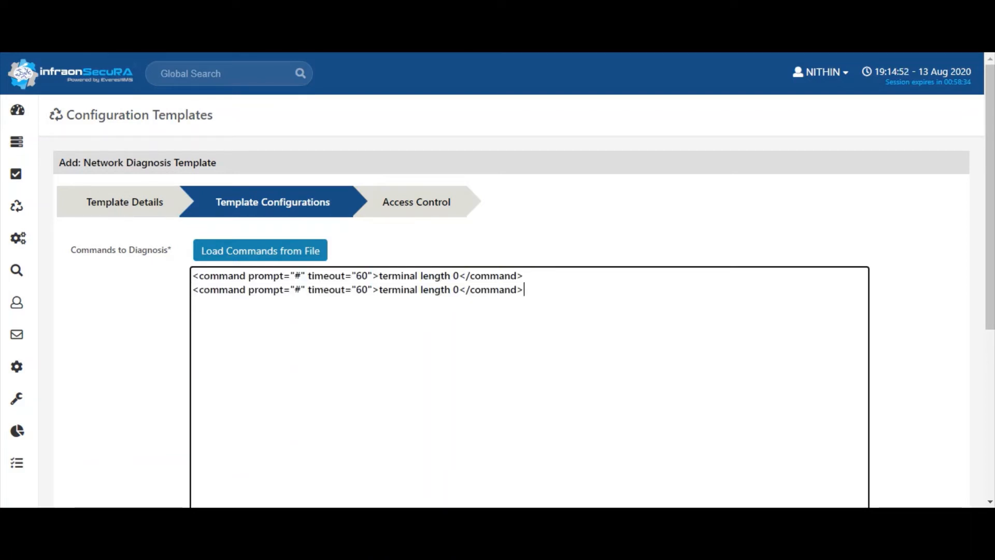
drag(379, 289, 459, 290)
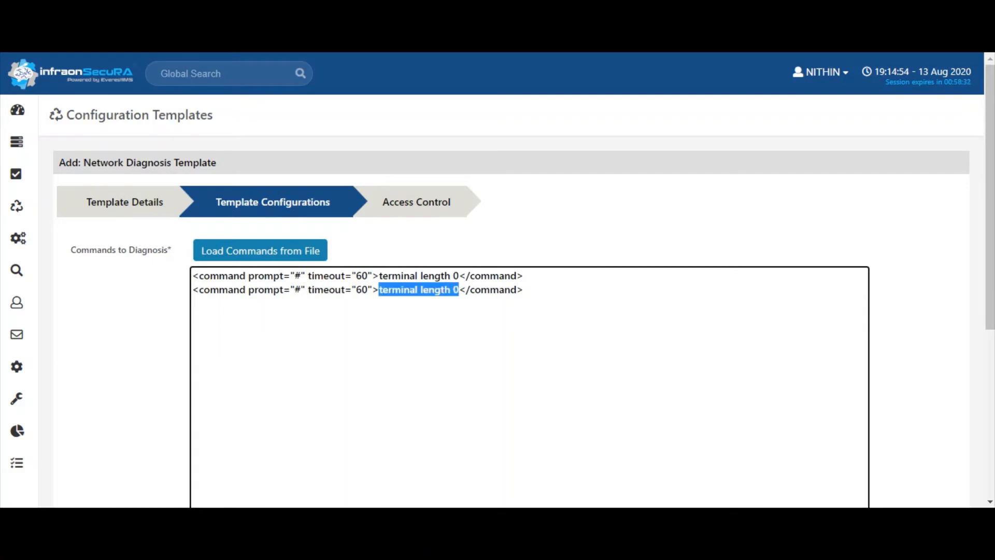
key(BackSpace)
text(show )
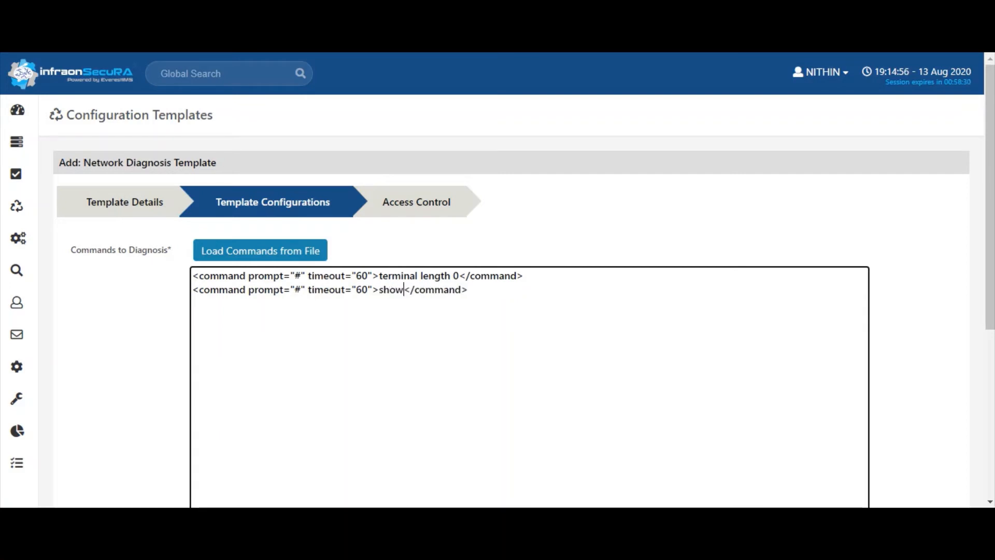
text(version)
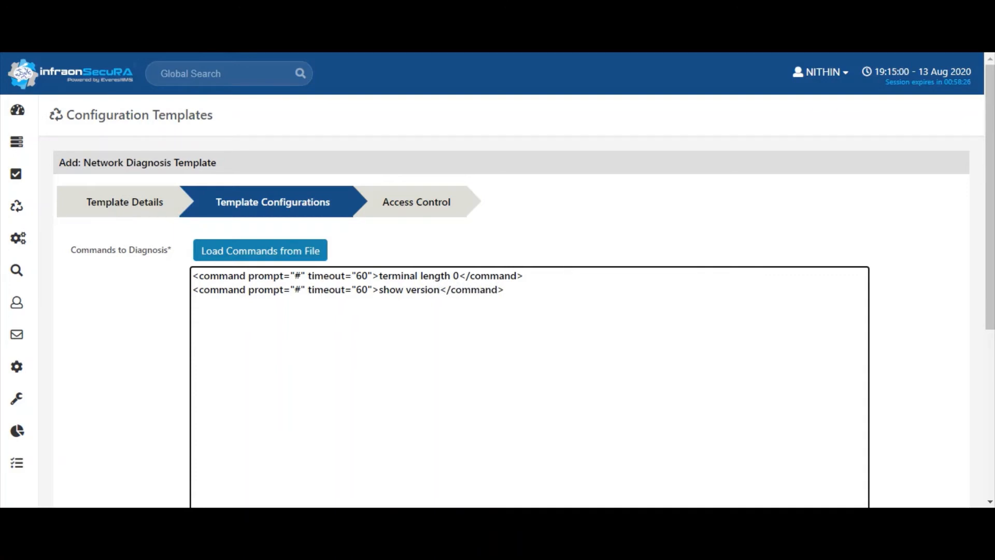
drag(379, 290, 439, 290)
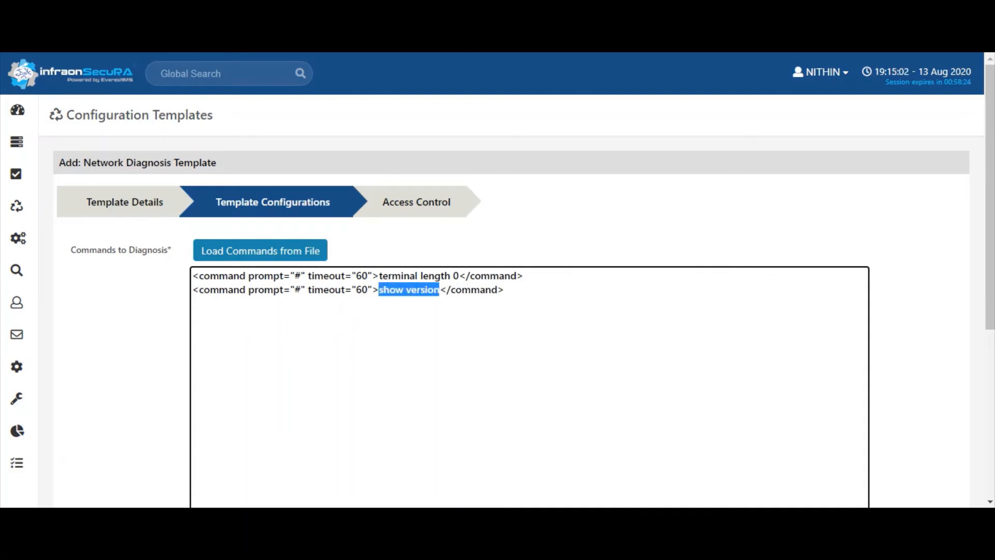
click(505, 290)
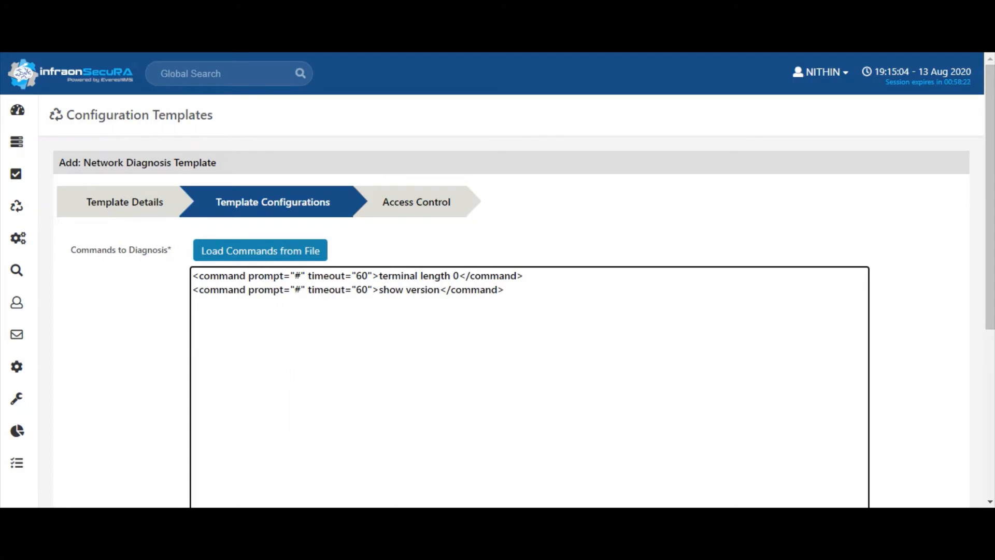
click(416, 202)
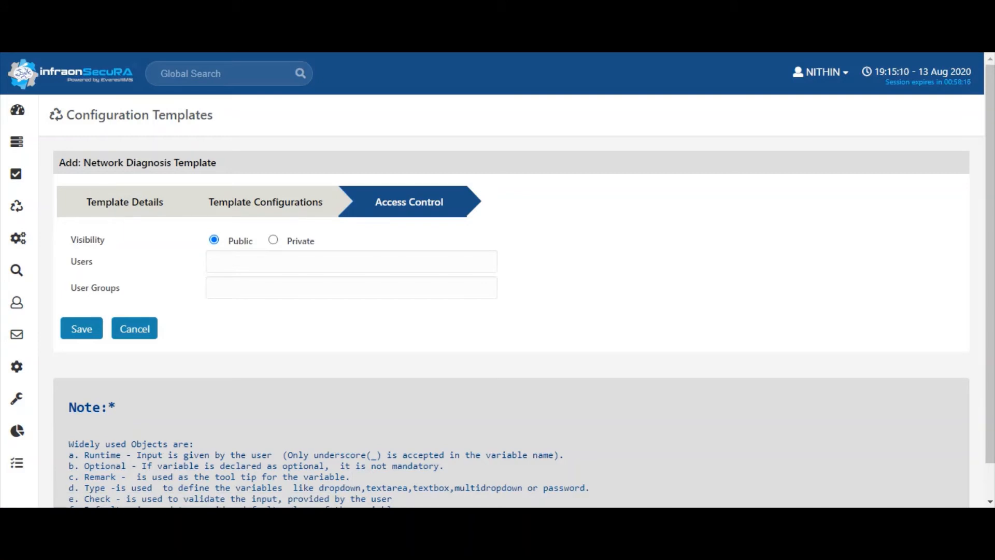
Keep visibility Public on Access Control and save the template
click(273, 240)
click(214, 240)
click(125, 202)
click(332, 243)
key(ctrl+a)
key(ctrl+c)
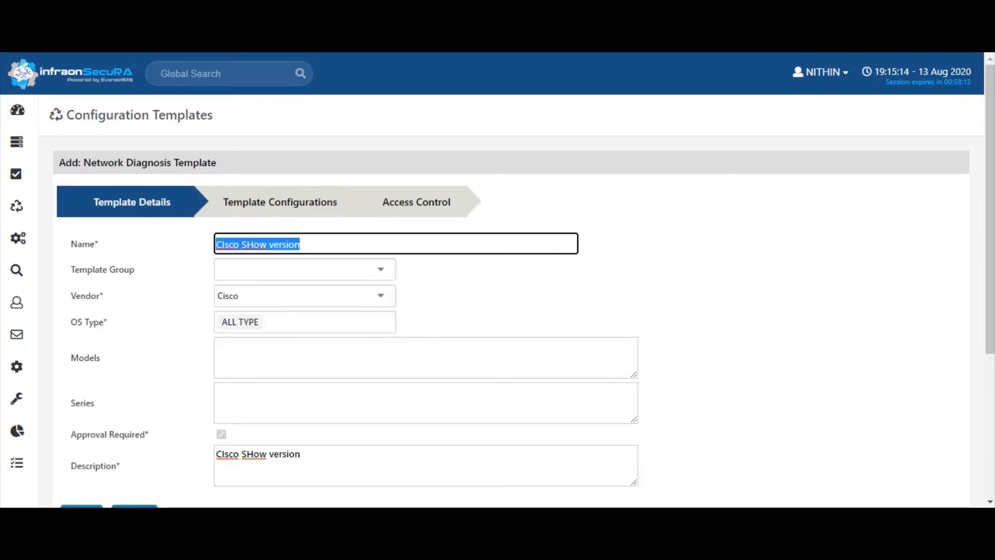
click(416, 202)
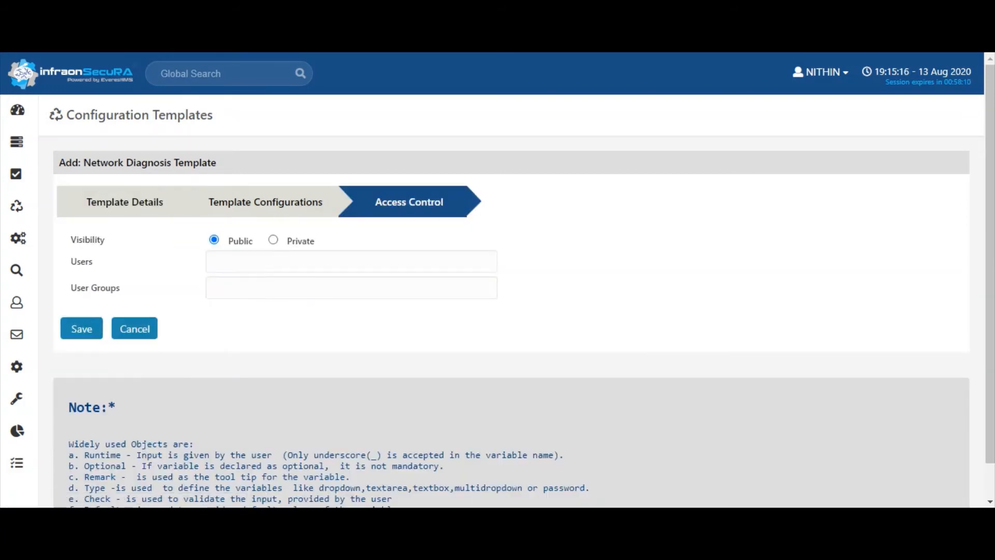
click(82, 330)
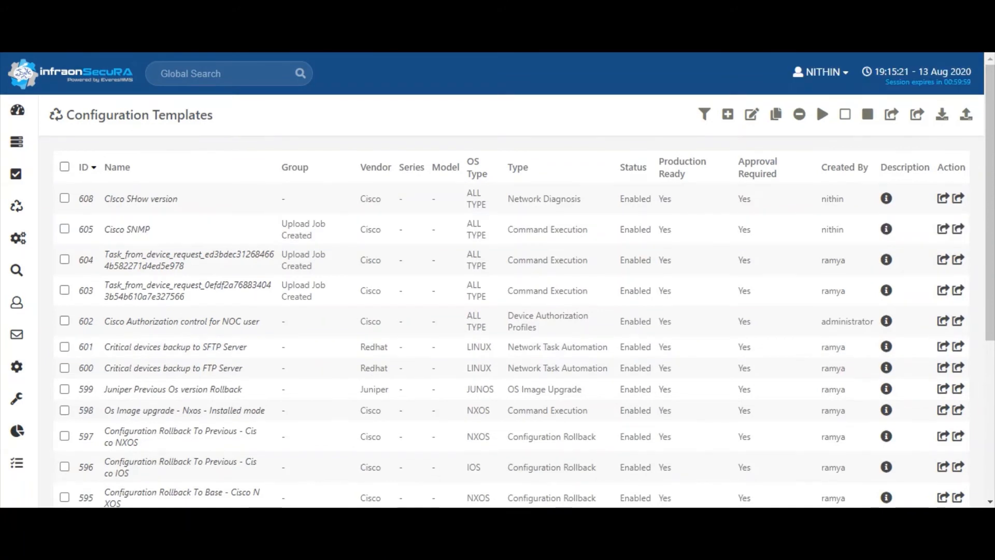
Filter the templates list by the name 'CIsco SHow version', leaving only template 608
click(704, 114)
click(128, 143)
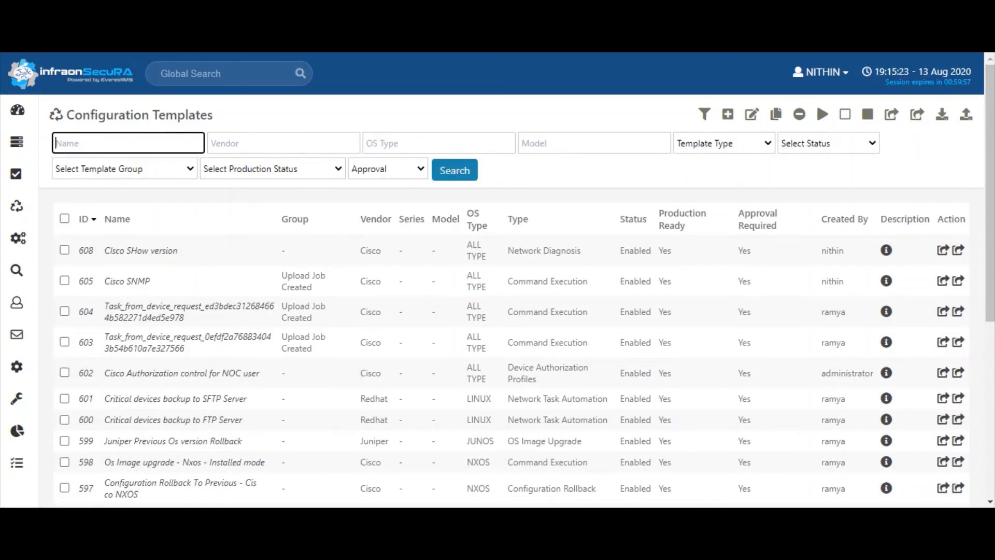
key(ctrl+v)
key(Return)
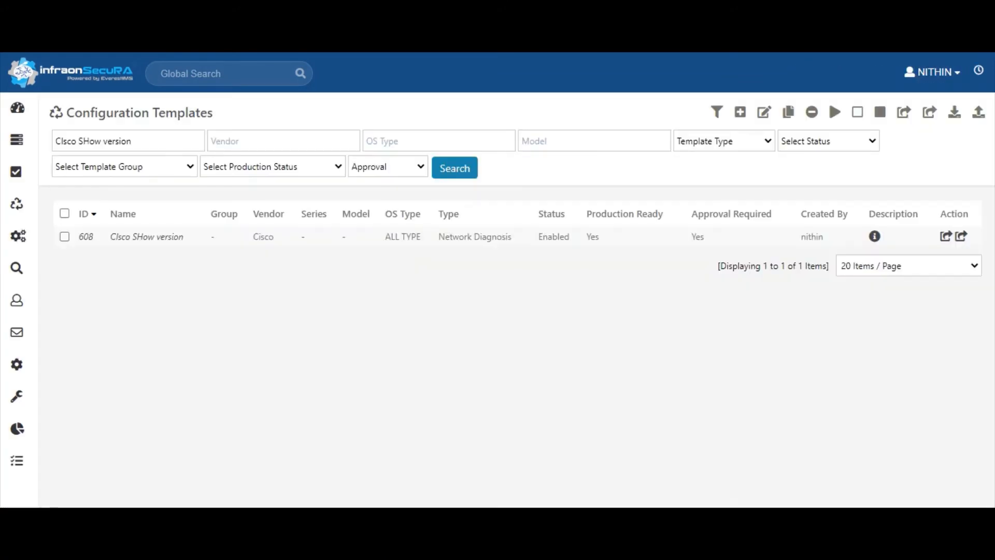
drag(110, 239, 183, 239)
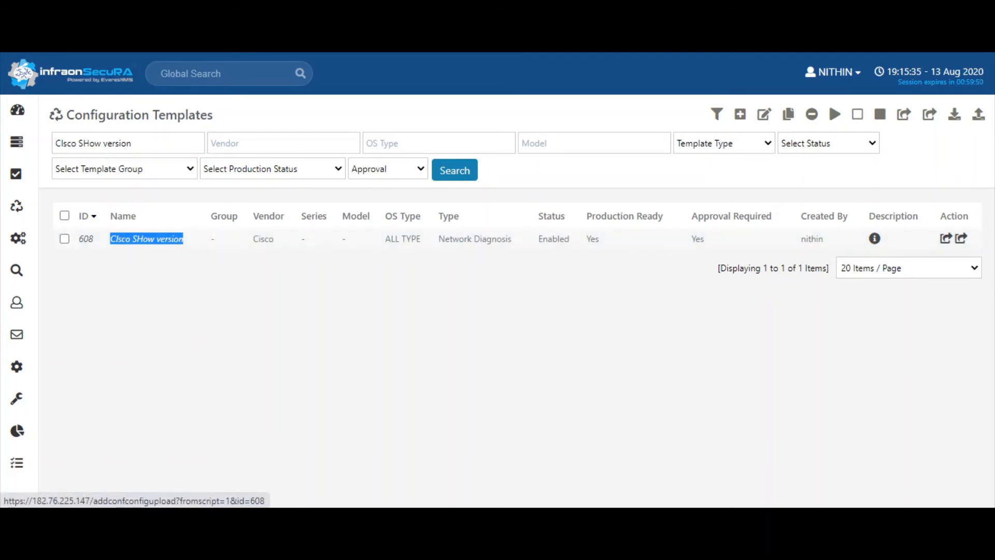
click(850, 332)
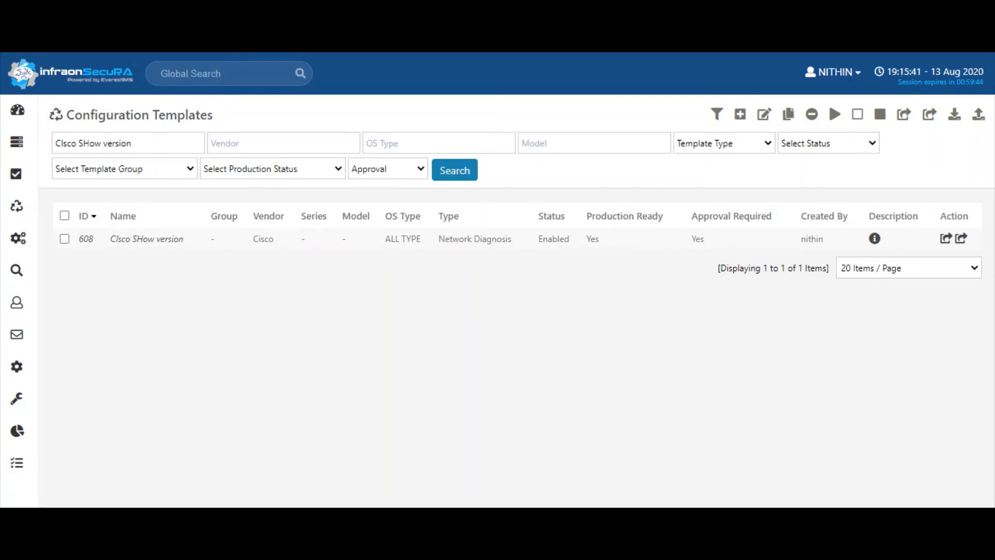
Open the device view dashboard and check a device's action options, including Network Diagnosis
mouse_move(17, 110)
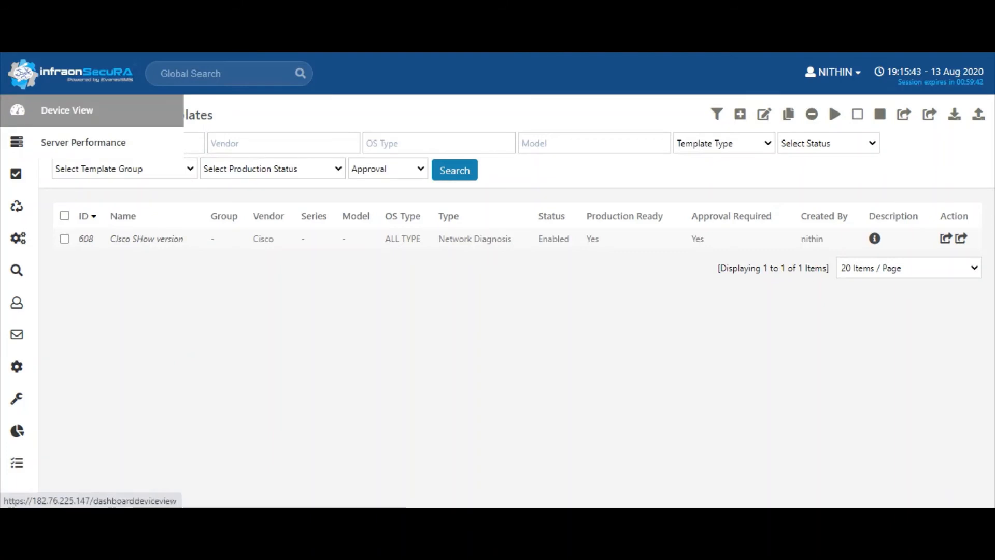
click(67, 110)
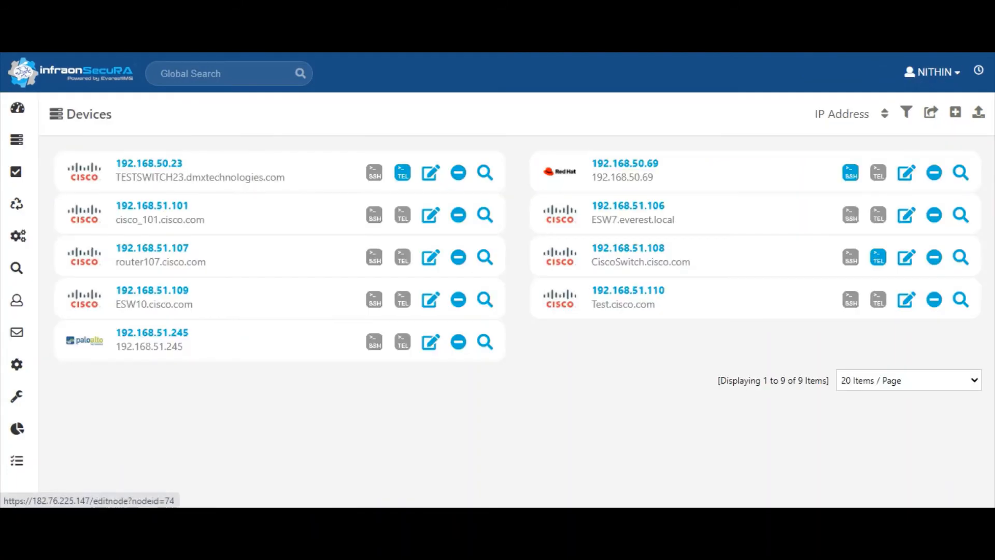
click(485, 217)
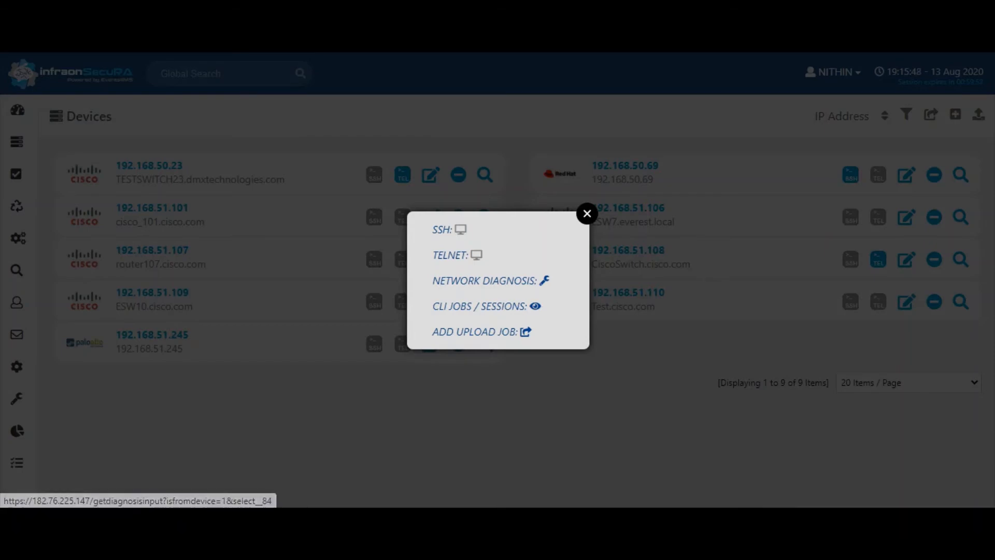
drag(433, 281, 540, 281)
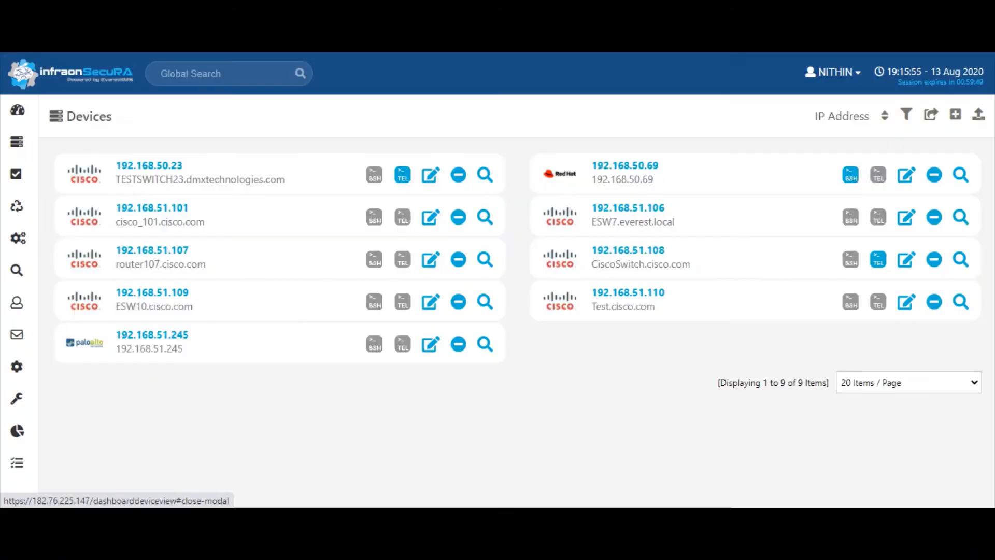
click(587, 213)
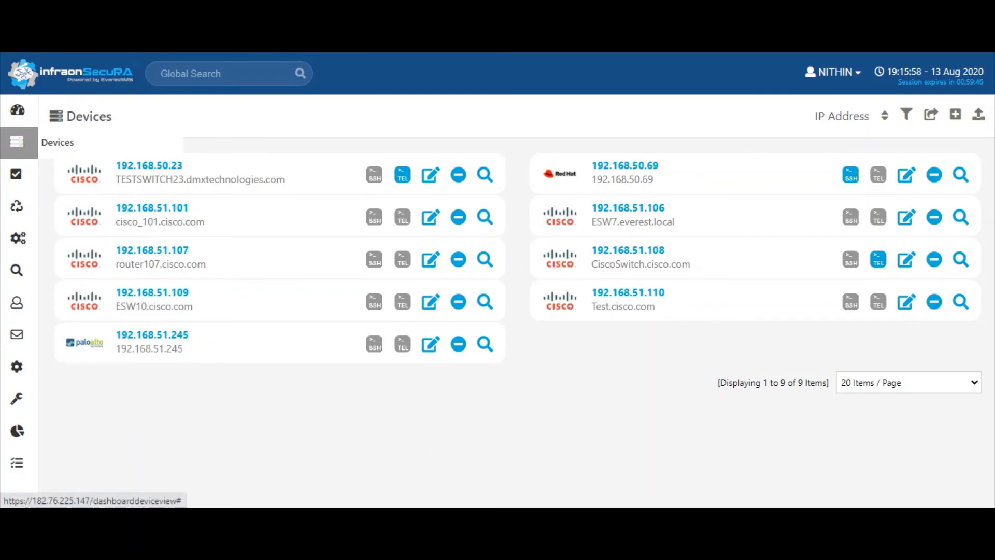
Switch the devices to table view and review the actions for 192.168.50.23
click(18, 142)
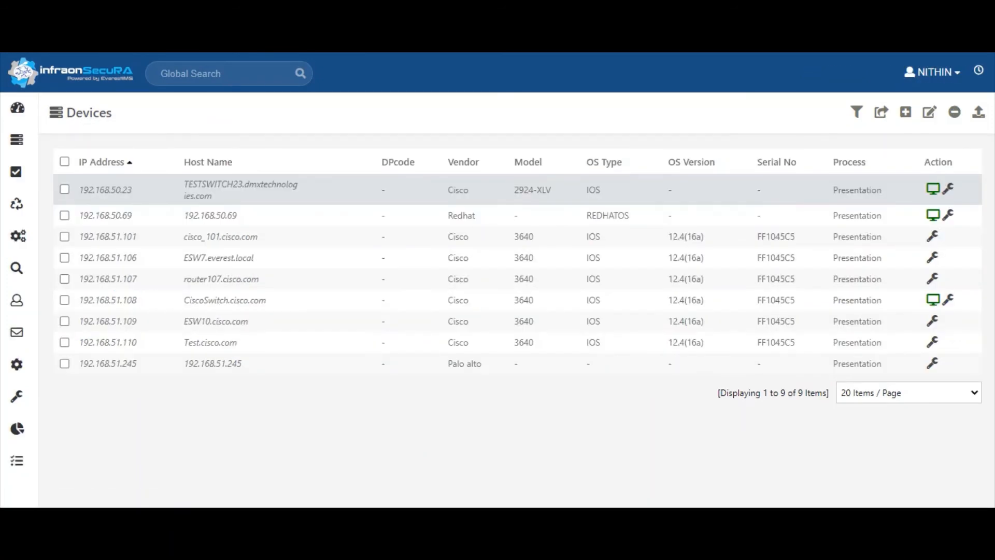
click(948, 189)
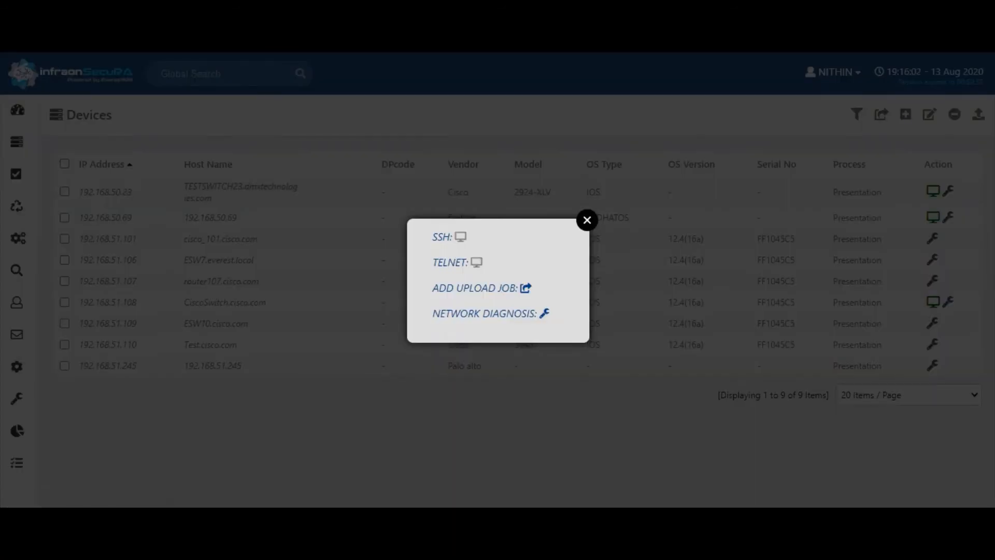
drag(433, 313, 539, 313)
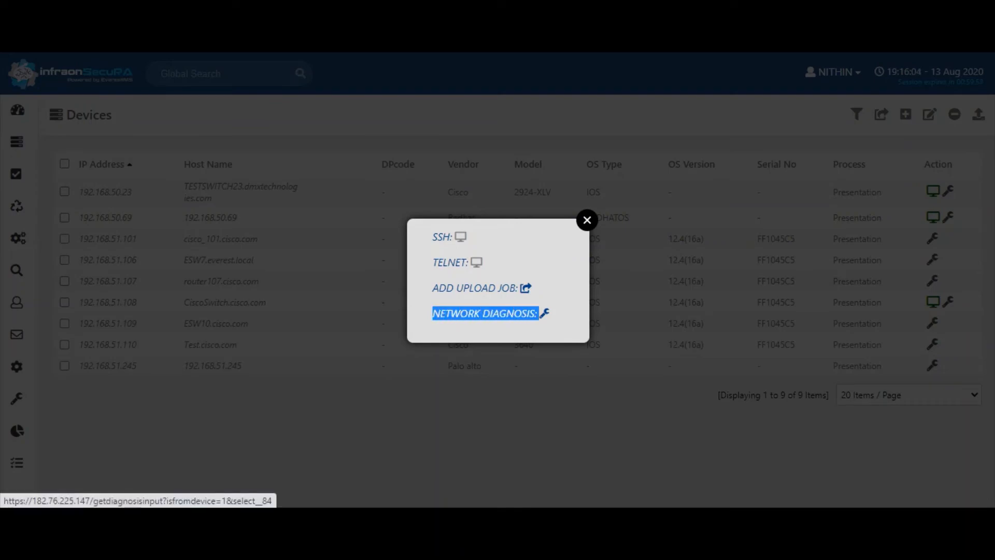
click(587, 221)
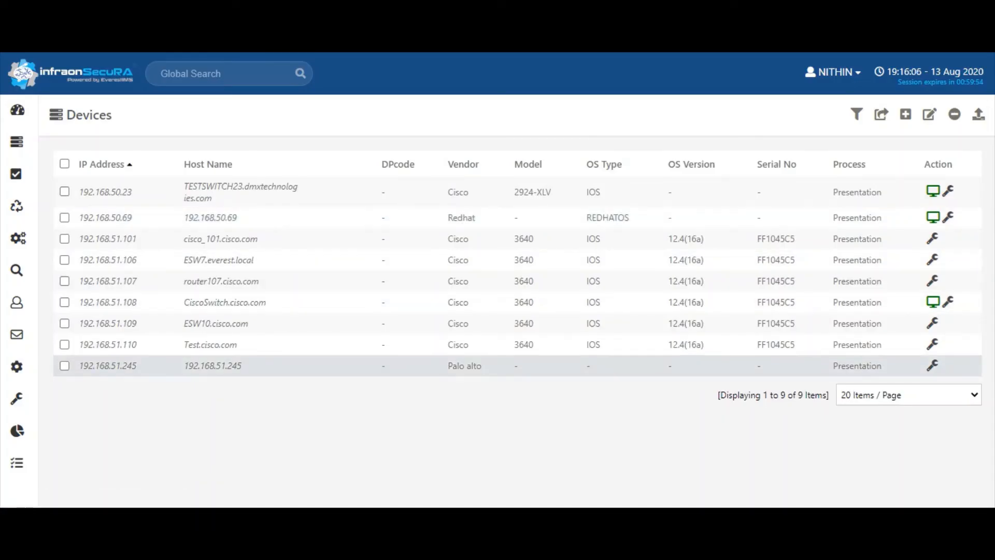
Open Diagnostics > Network Diagnosis and select device 192.168.50.23
mouse_move(18, 399)
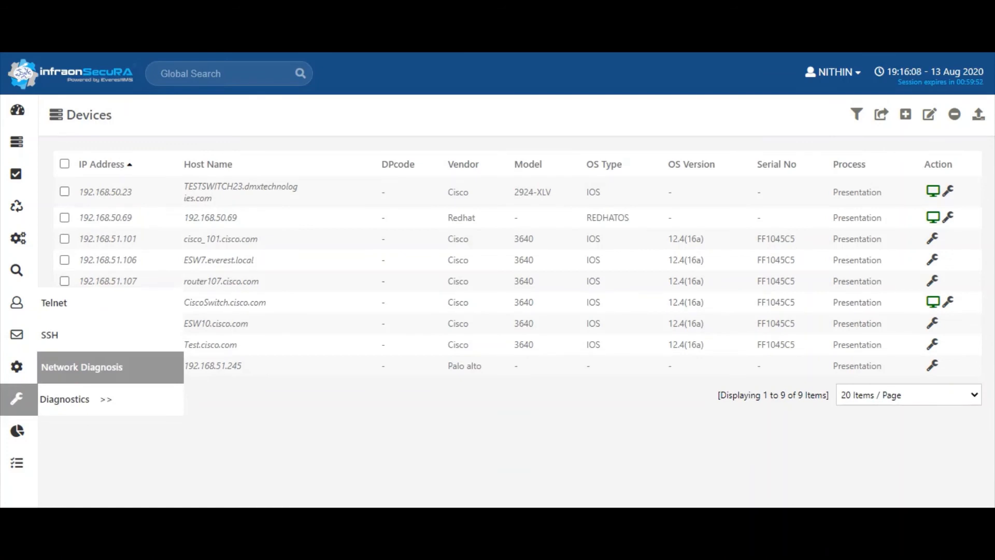
click(82, 367)
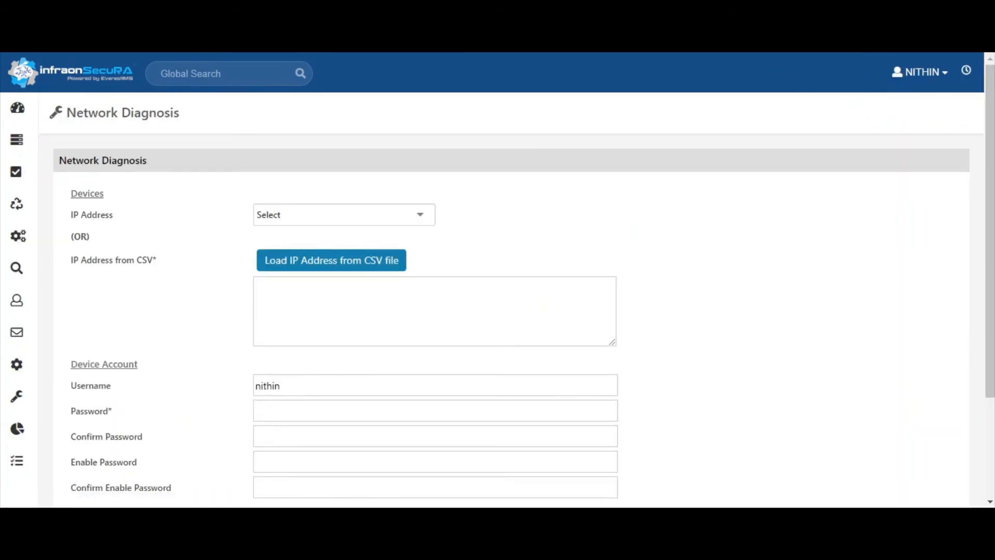
click(280, 215)
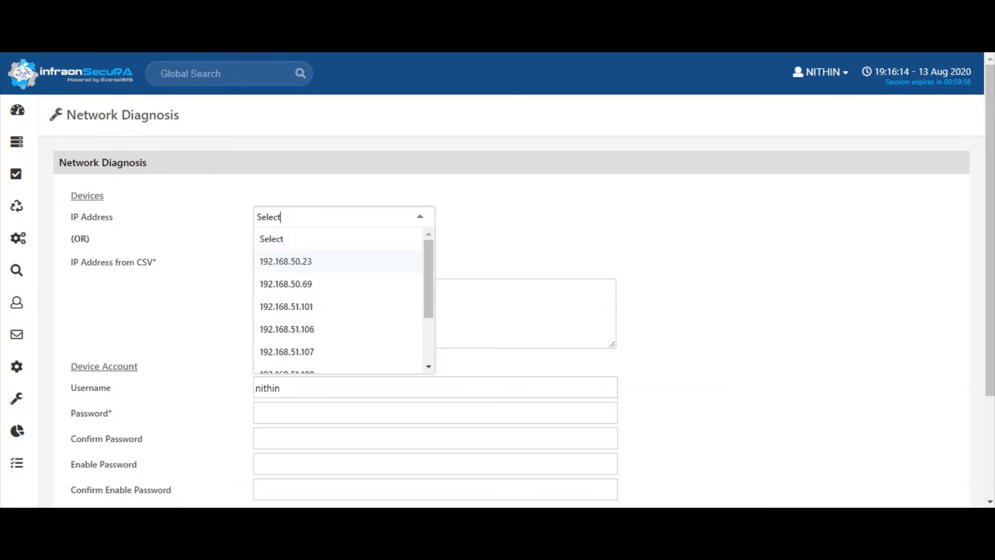
click(286, 261)
drag(990, 228, 990, 324)
Replace the username and fill in the password, enable password and both confirmations
double_click(268, 255)
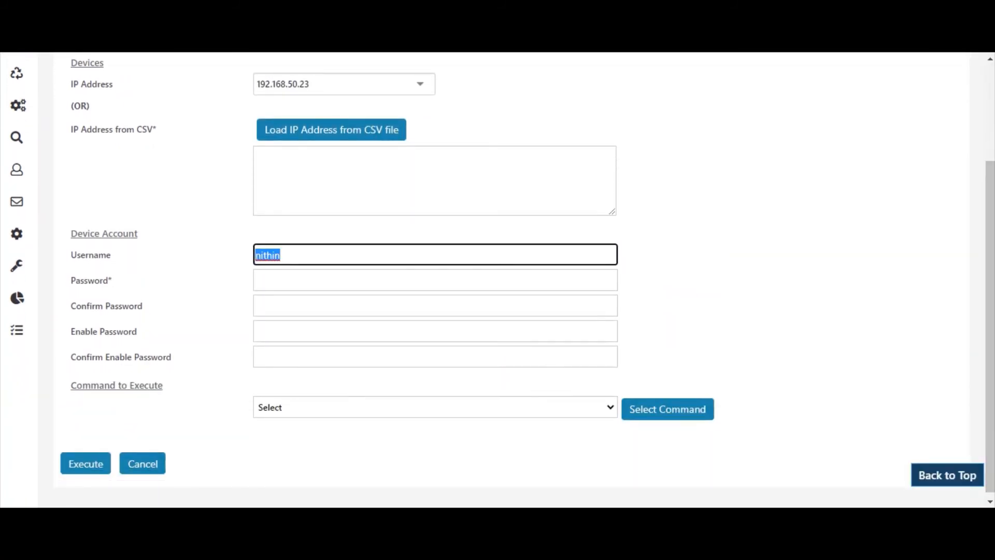
key(BackSpace)
key(Tab)
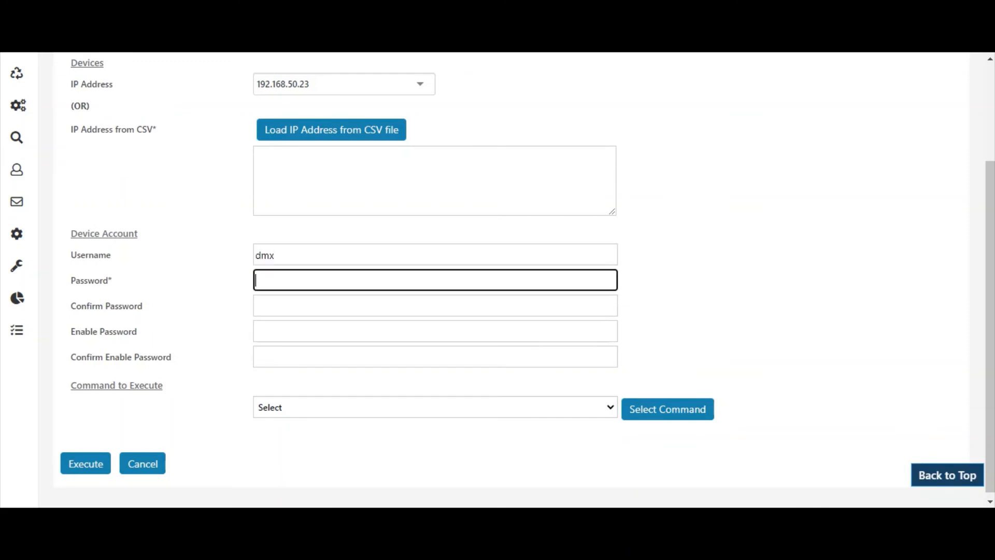
key(Tab)
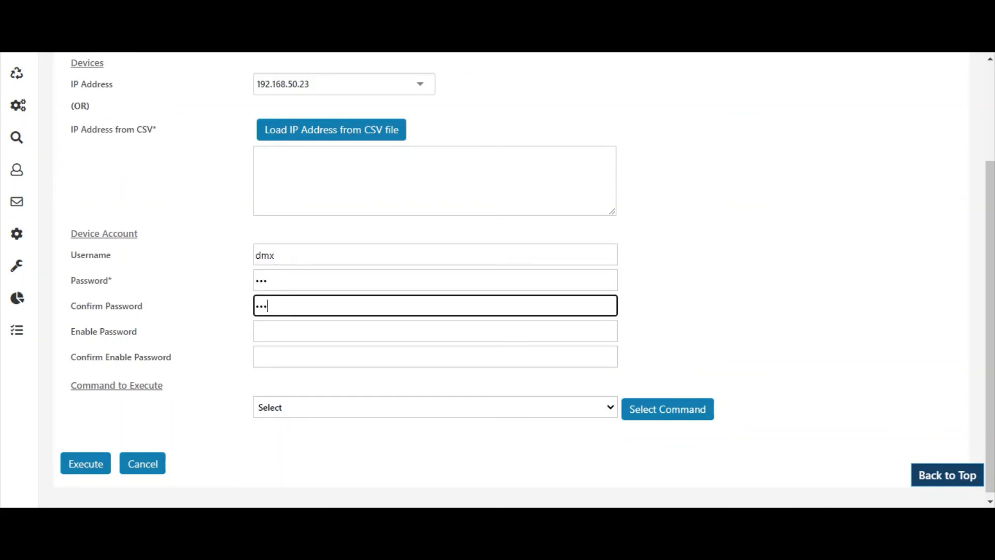
key(Tab)
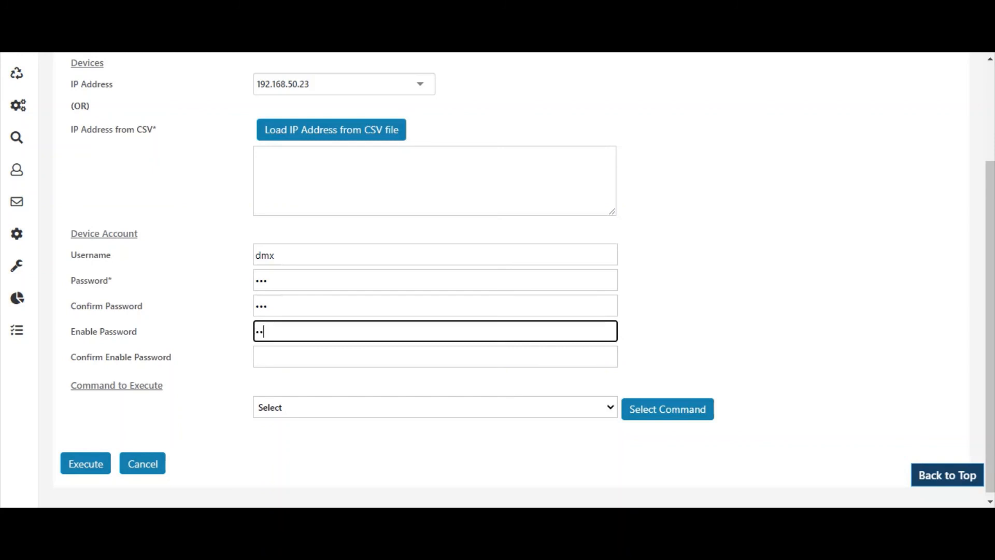
key(Tab)
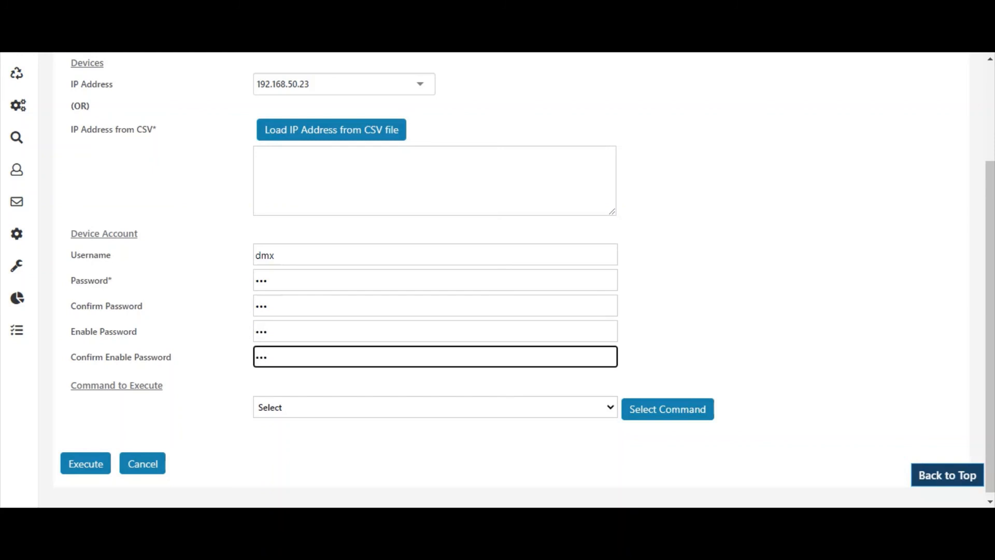
Pick 'CIsco SHow version - Cisco' as the command to execute and execute it
click(610, 407)
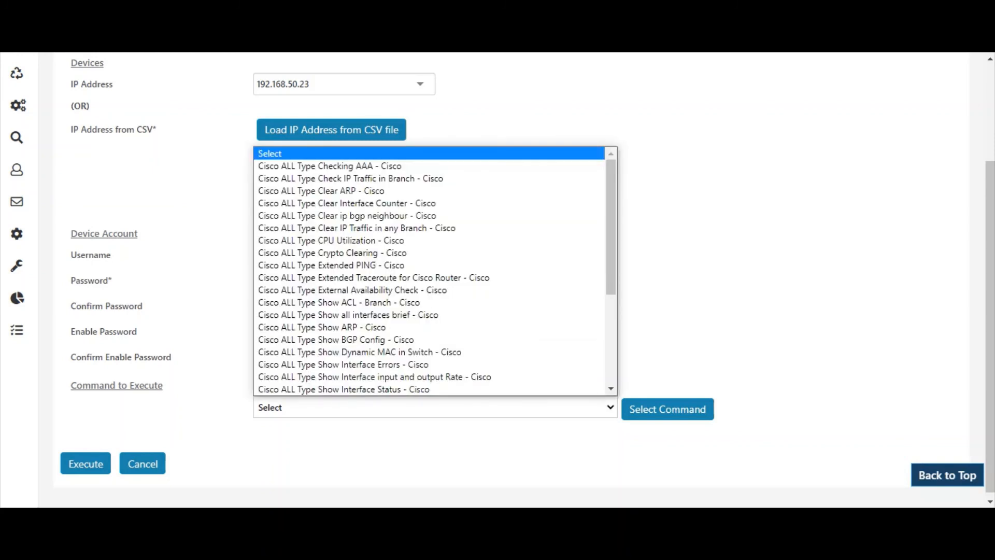
click(610, 389)
scroll(429, 271, down, 4)
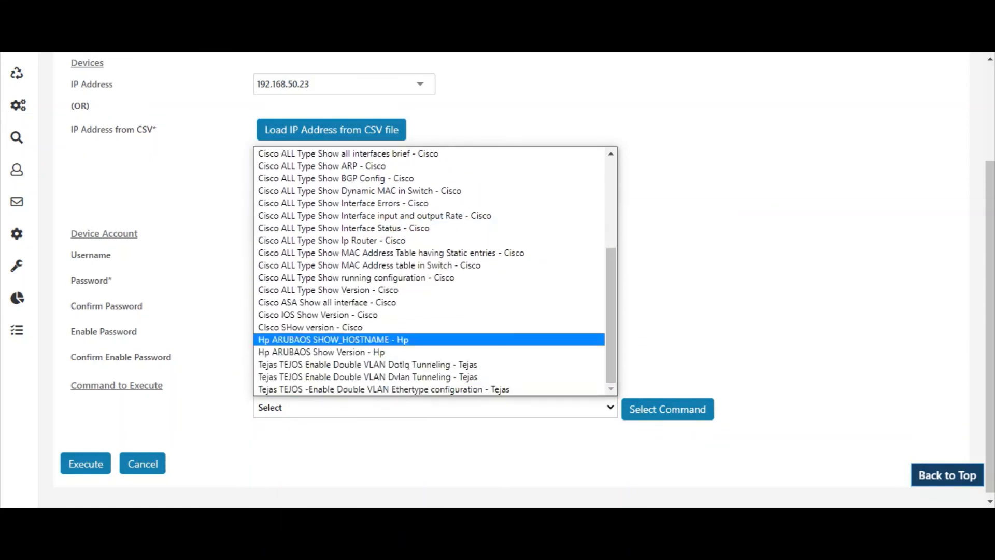
click(358, 327)
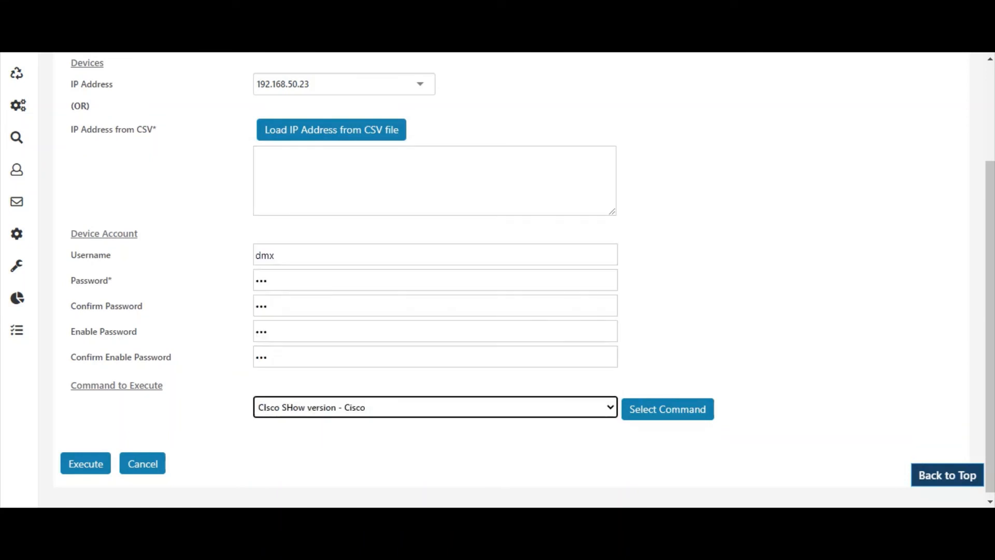
scroll(498, 280, down, 1)
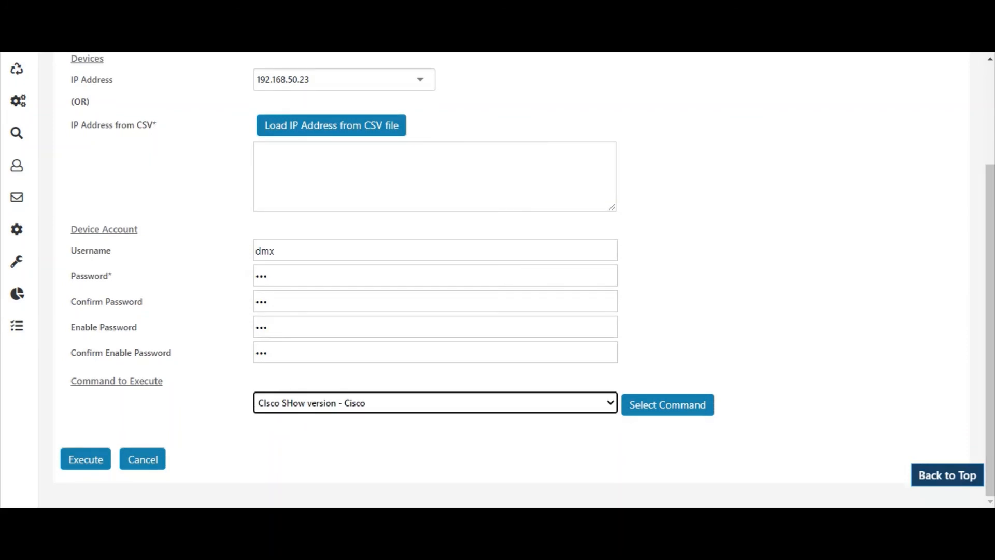
click(668, 405)
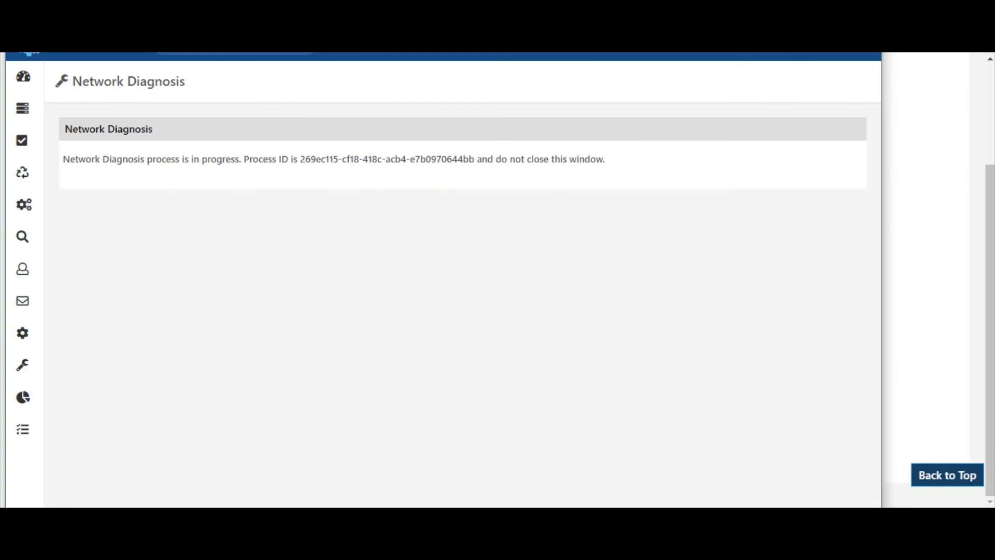
Bring the diagnosis window into view, maximize it, and scroll through 192.168.50.23's show version output
drag(696, 0, 720, 72)
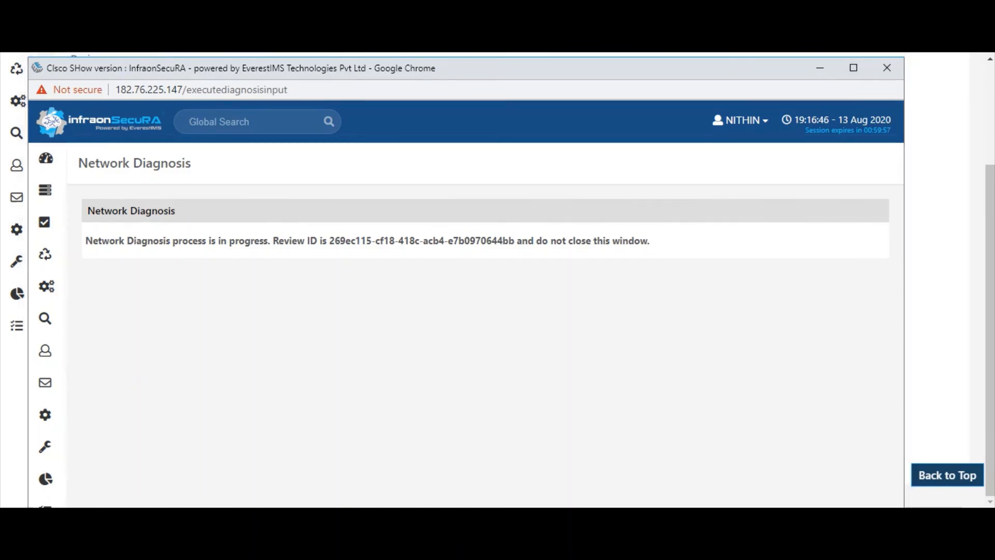
click(854, 68)
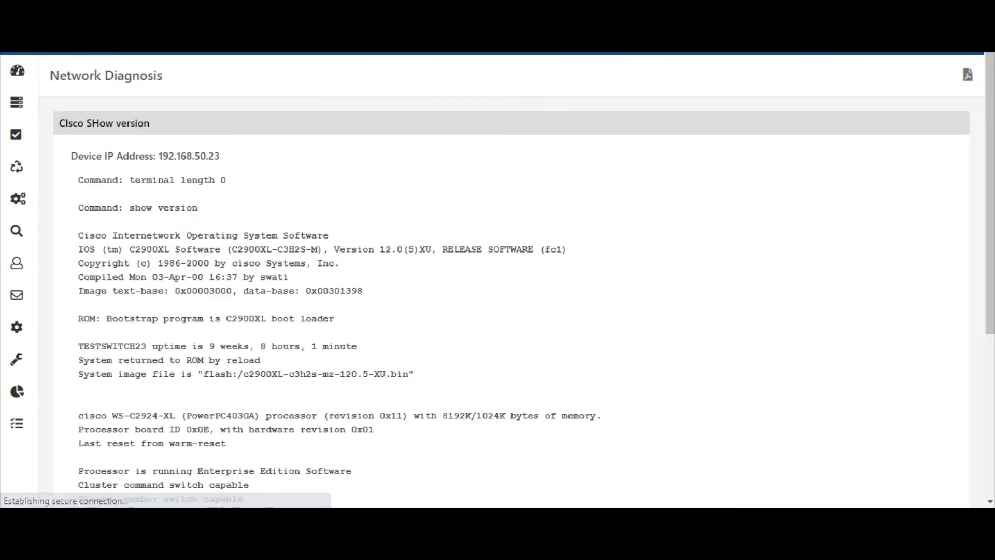
scroll(498, 279, down, 5)
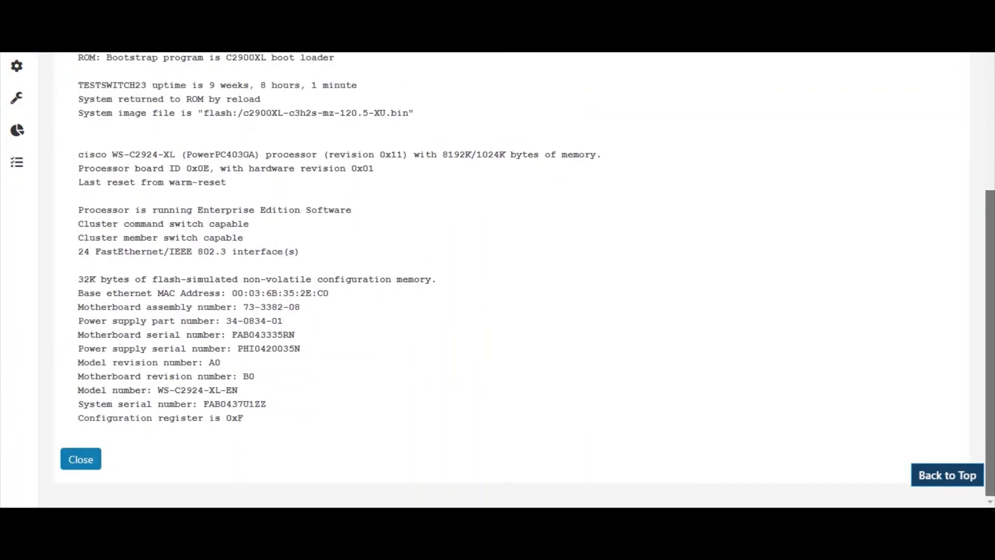
mouse_move(990, 342)
mouse_down()
mouse_move(991, 180)
mouse_move(991, 342)
mouse_up()
scroll(498, 280, up, 10)
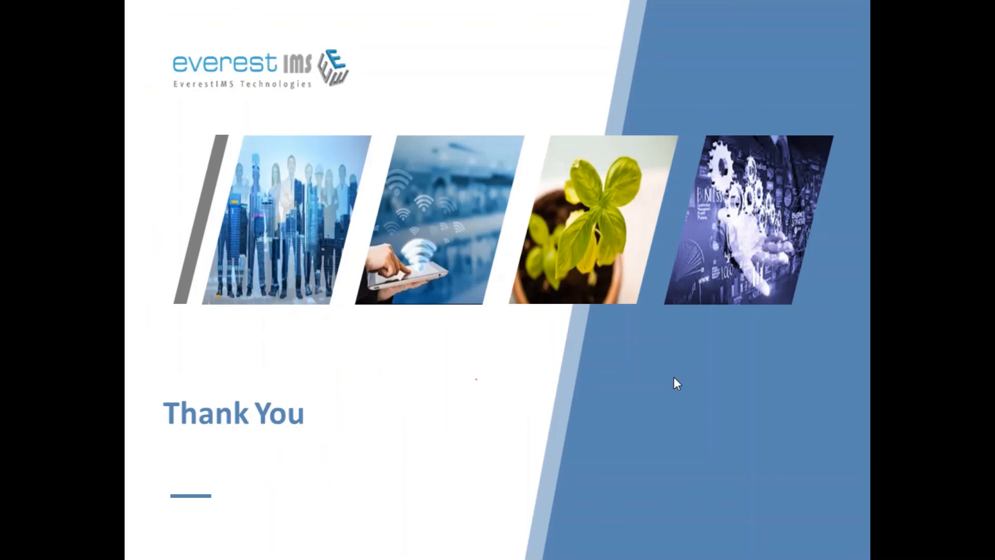